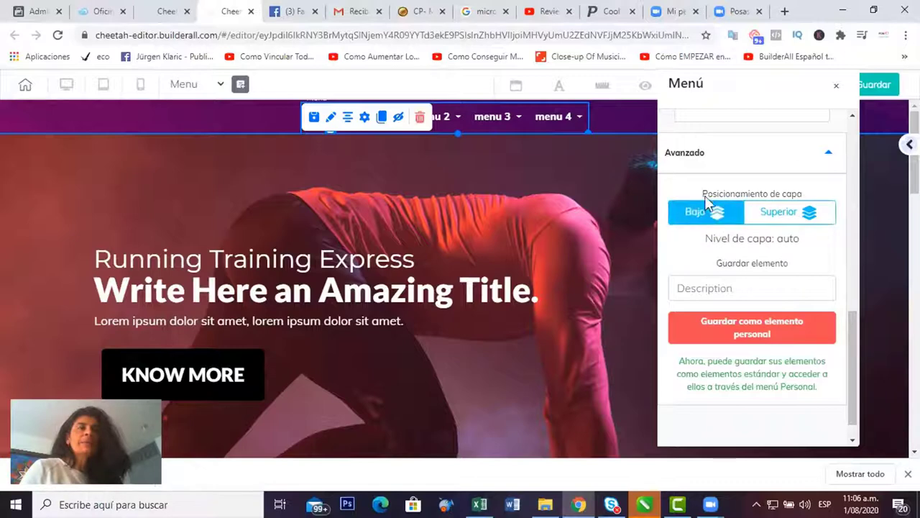
Step: Raise the navigation menu's layer position to level 1 in its advanced settings, then check the level and close the settings
click(802, 212)
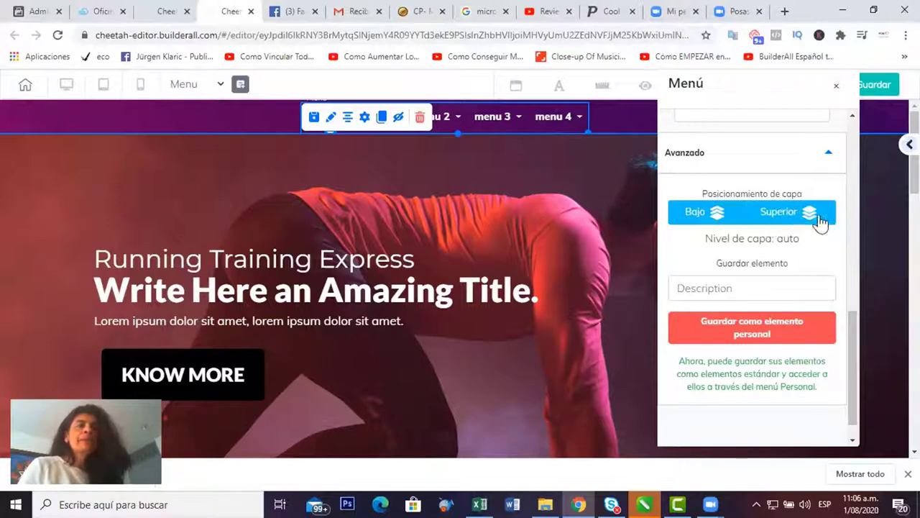
click(780, 219)
click(806, 216)
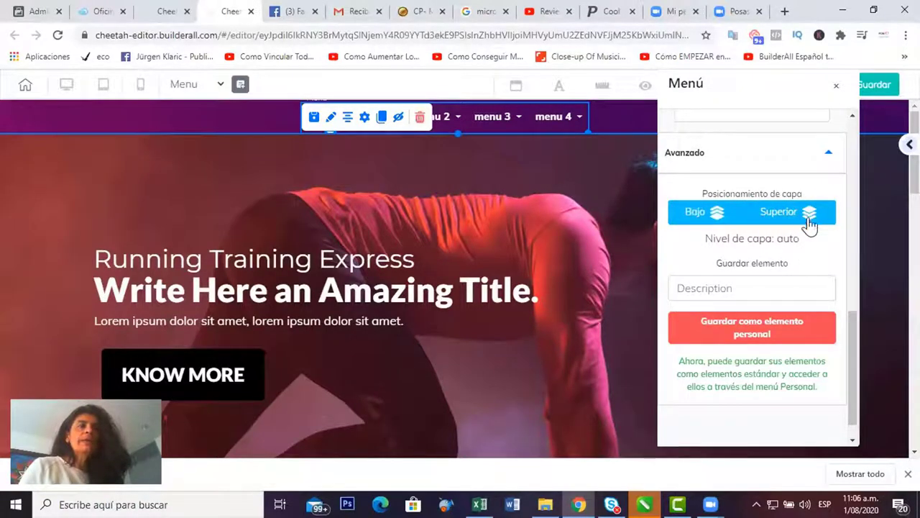
click(698, 219)
click(804, 220)
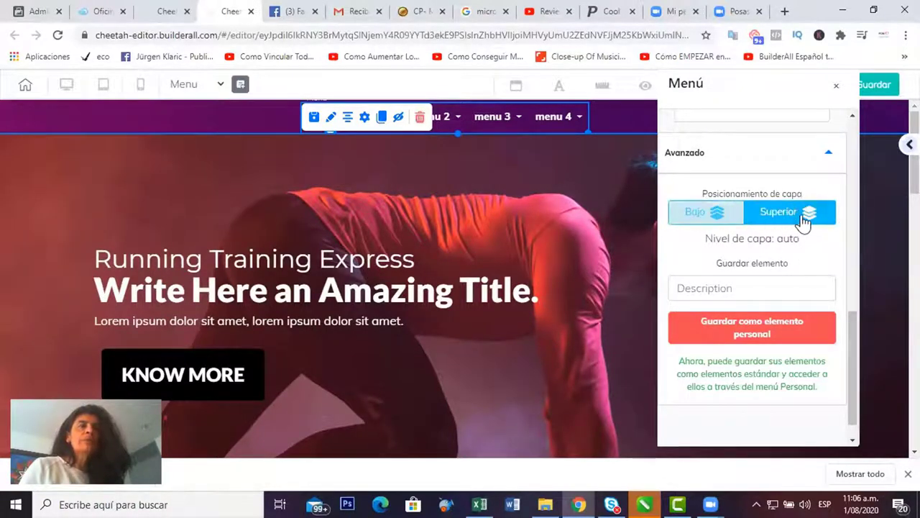
click(802, 222)
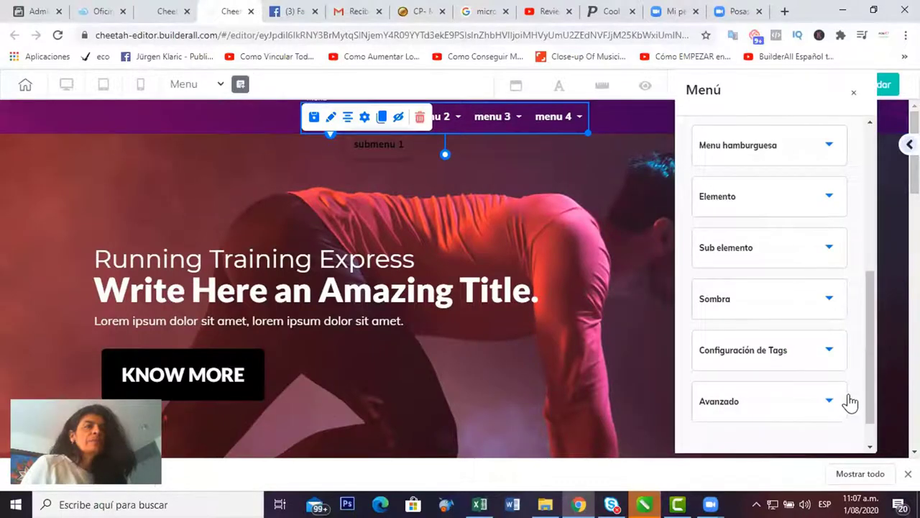
click(847, 403)
scroll(867, 339, down, 3)
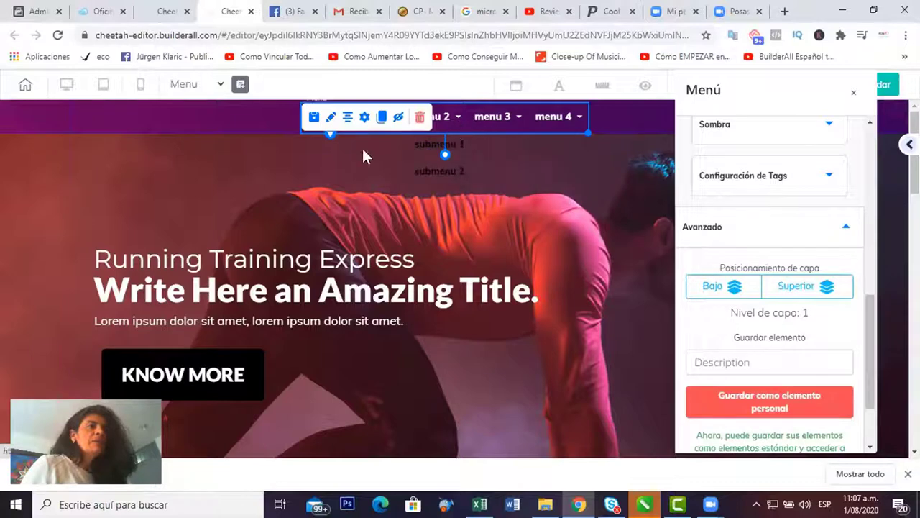
click(341, 156)
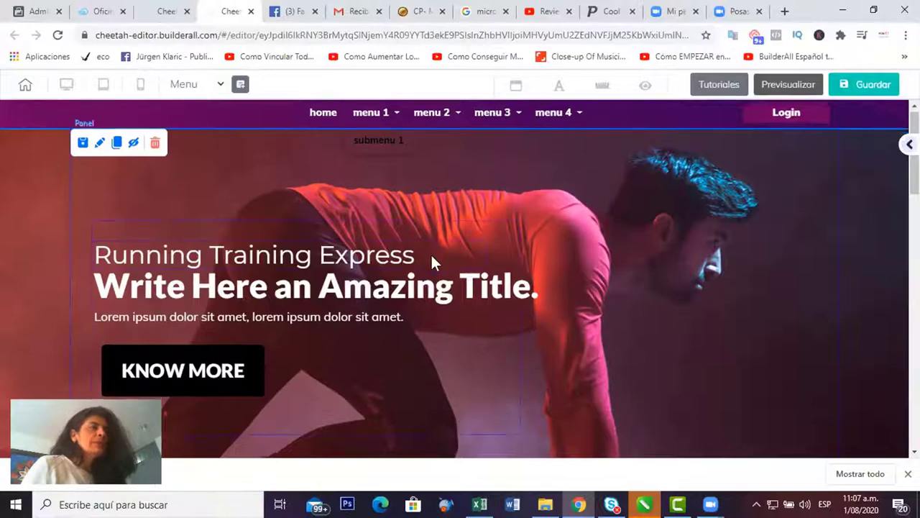
Step: Look over the page from the header menu and hero down to the Empresa and Servicios sections
scroll(433, 255, down, 7)
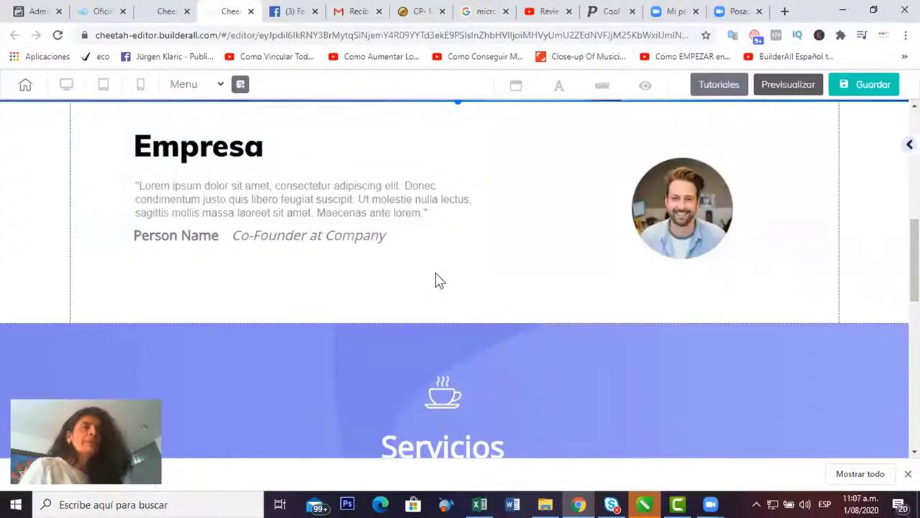
scroll(438, 279, up, 7)
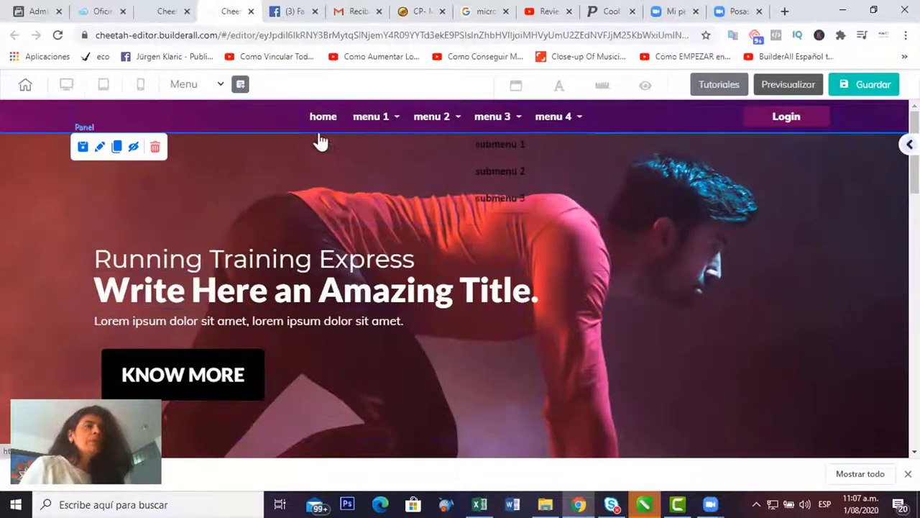
scroll(439, 172, down, 1)
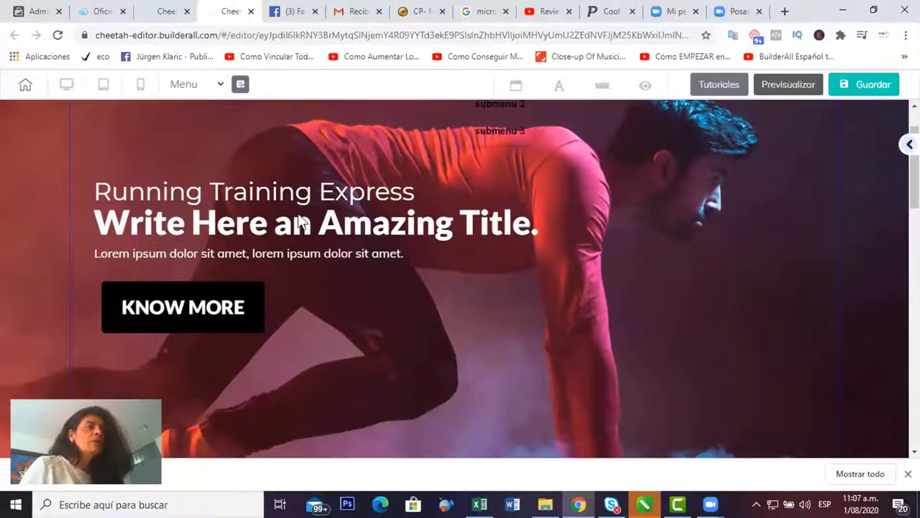
scroll(105, 200, up, 1)
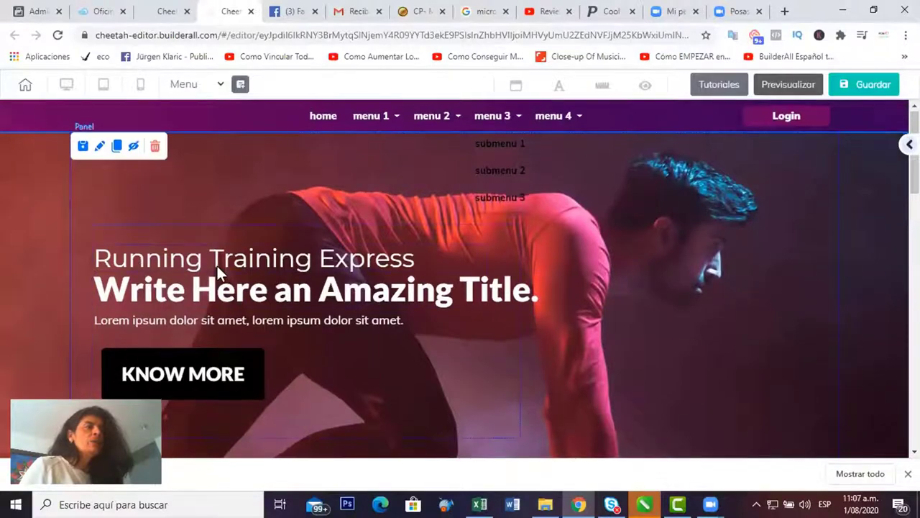
scroll(172, 335, down, 5)
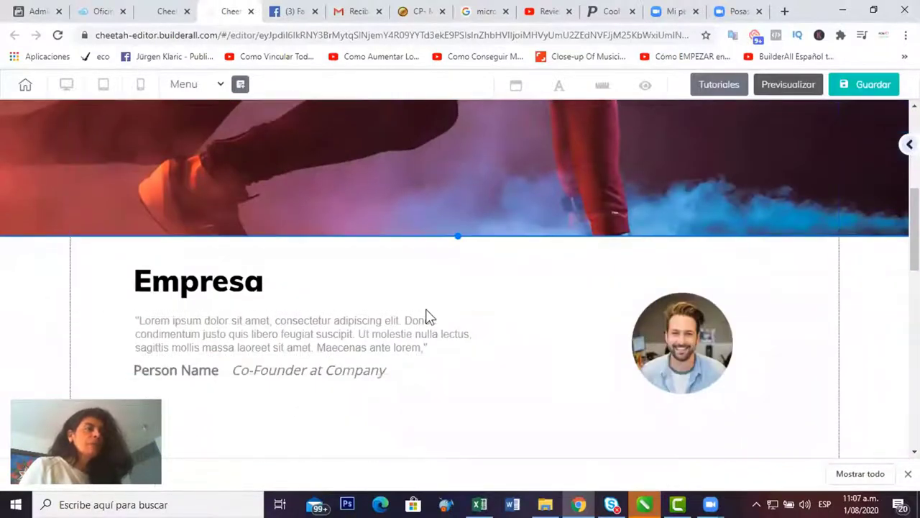
scroll(637, 320, up, 5)
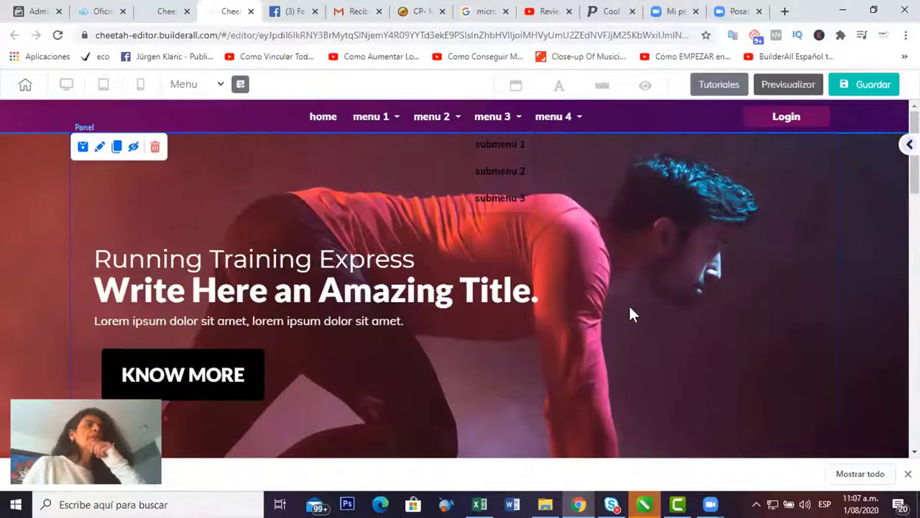
Step: Open the navigation menu's item configuration and rename the home item as home1
click(347, 119)
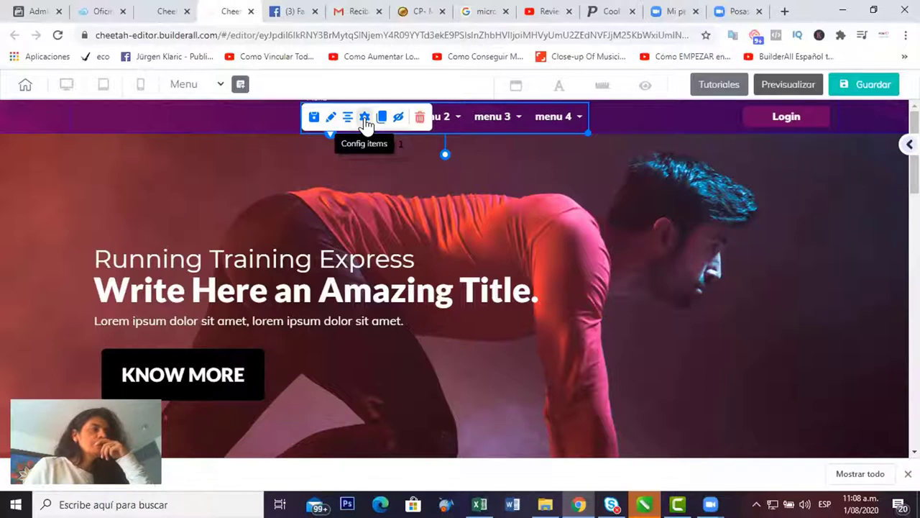
click(365, 119)
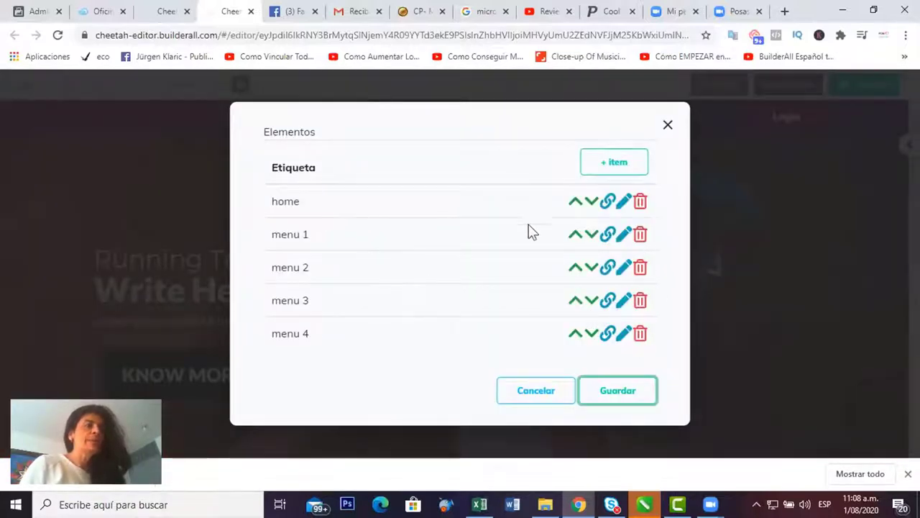
click(624, 203)
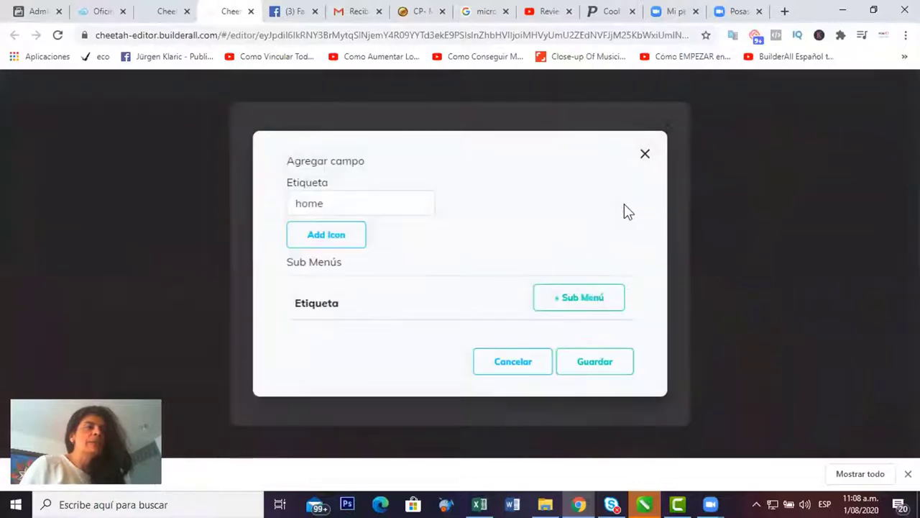
click(357, 203)
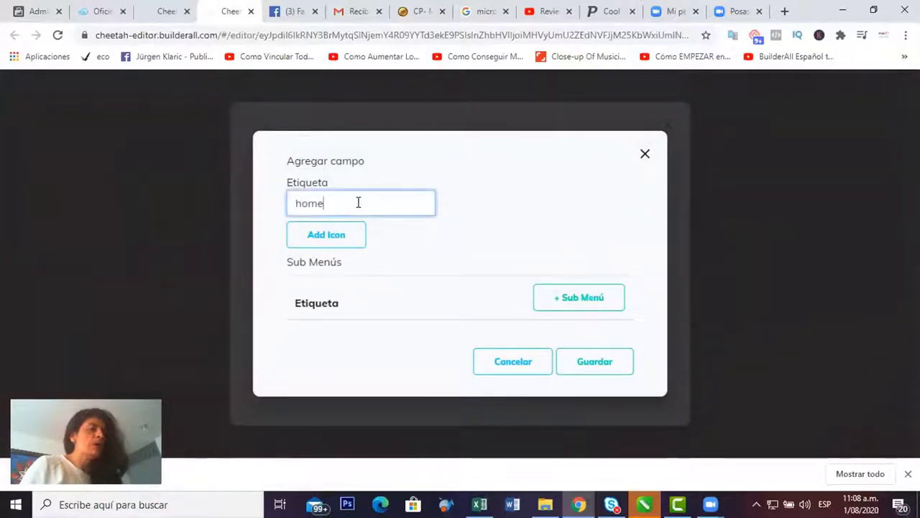
text(1)
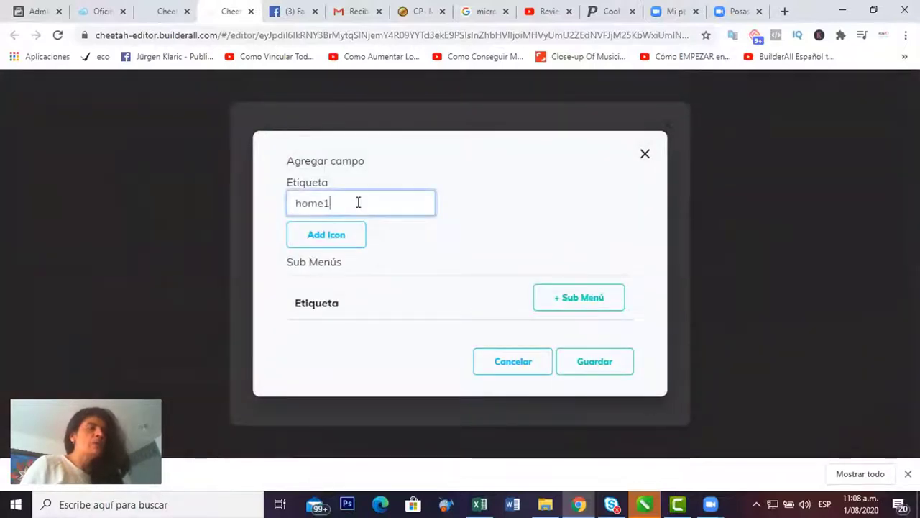
click(588, 364)
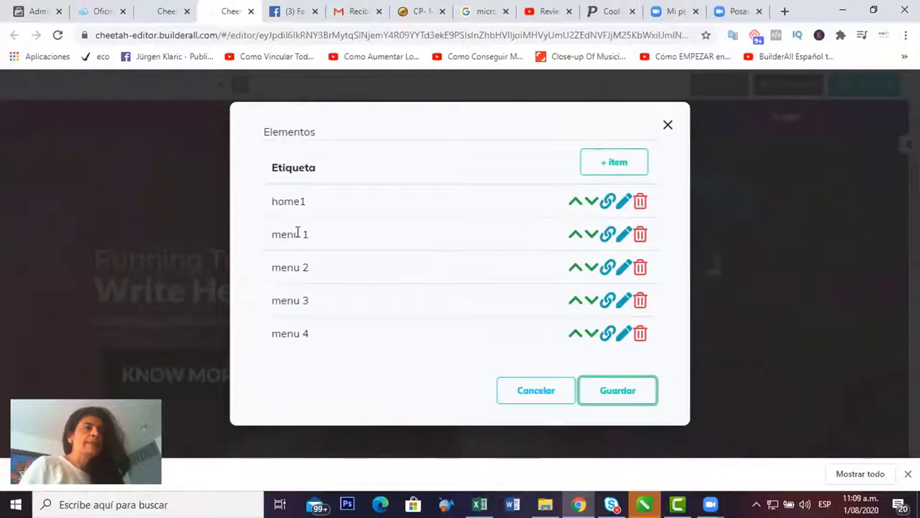
Step: Rename the menu 1 item as Empresa and save its label
click(623, 236)
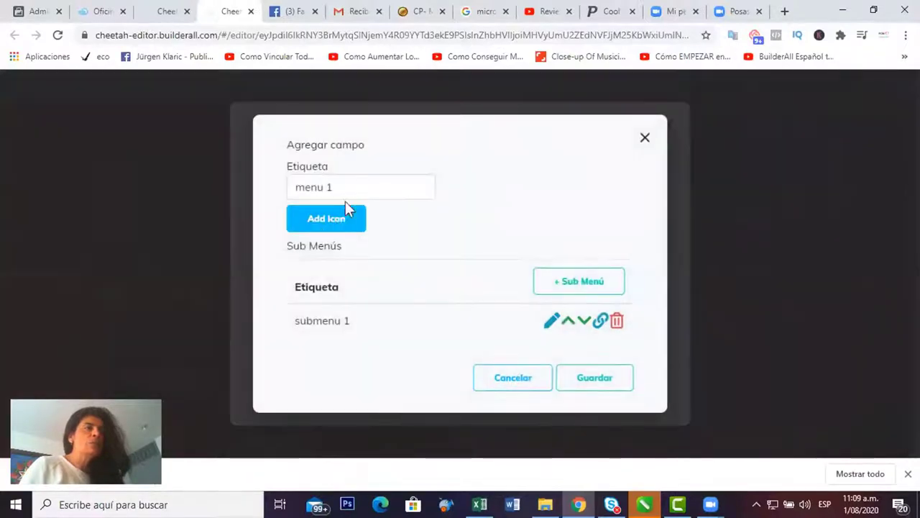
drag(351, 187, 282, 193)
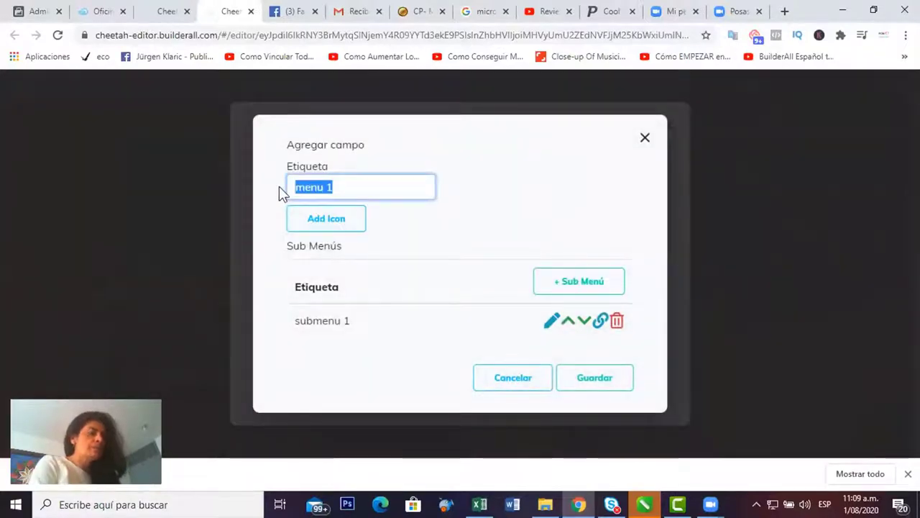
text(Empresa)
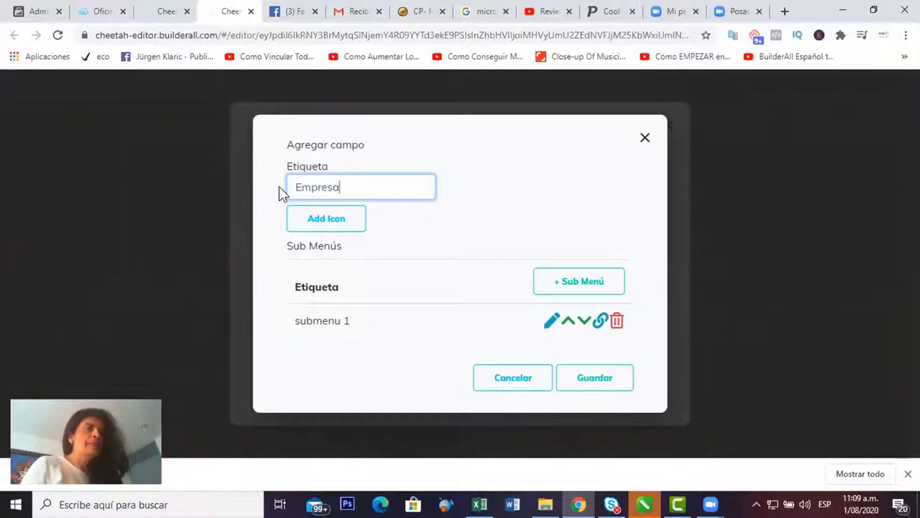
click(595, 389)
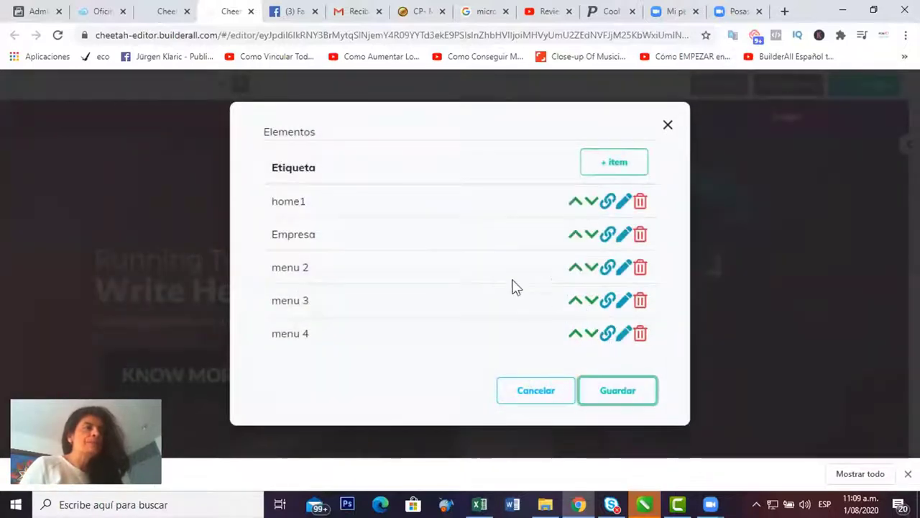
Step: Rename the menu 2 item as Servicios and save its label
click(620, 267)
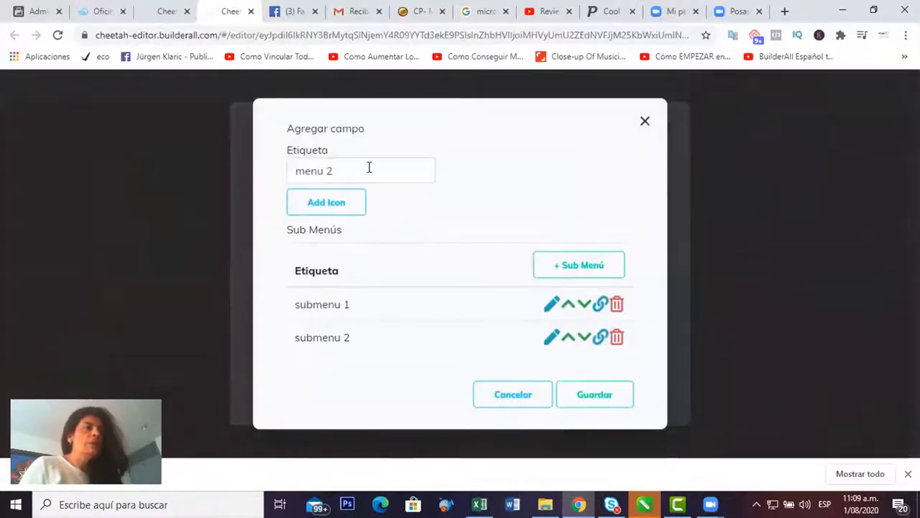
drag(370, 169, 288, 172)
text(Ser)
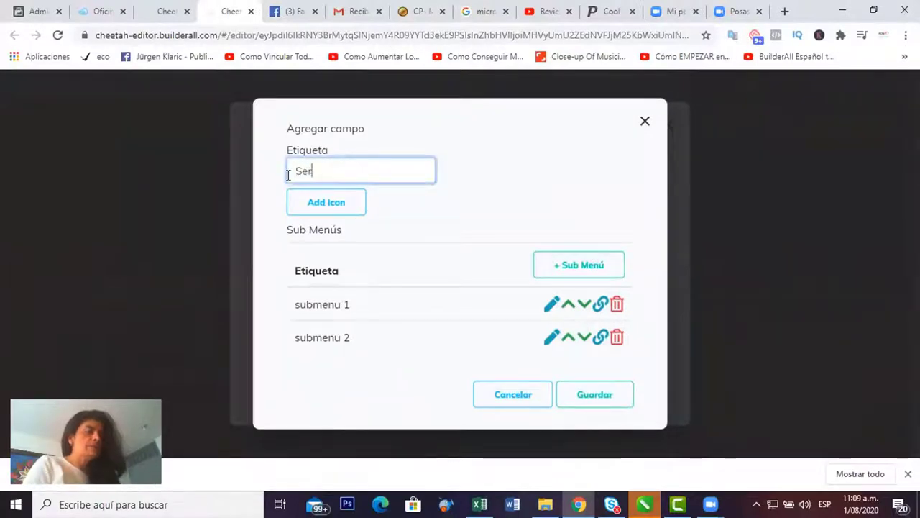
text(vicios)
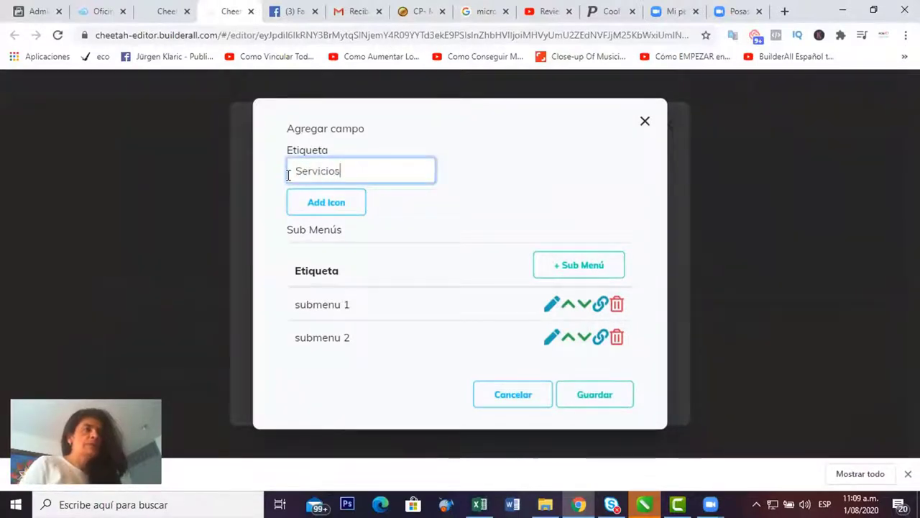
click(601, 404)
Step: Rename the menu 3 item as Contacto and save its label
click(622, 300)
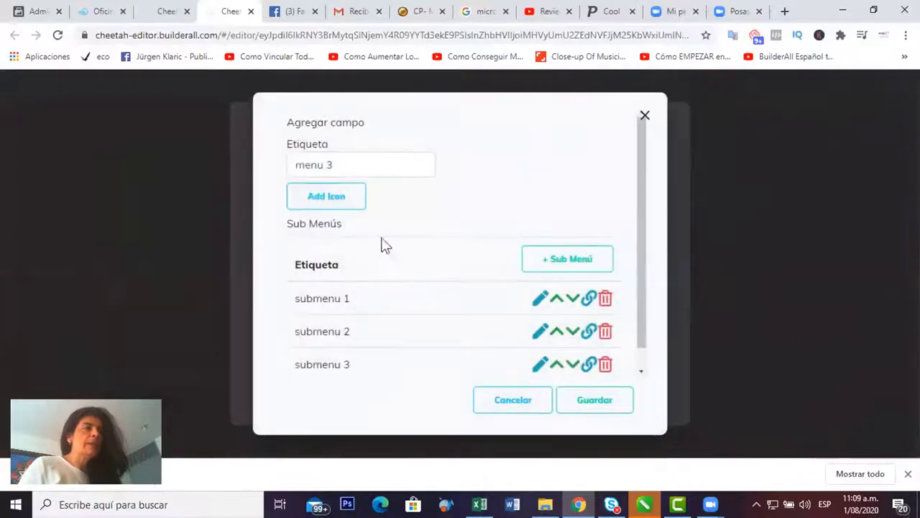
drag(356, 165, 283, 177)
text(Co)
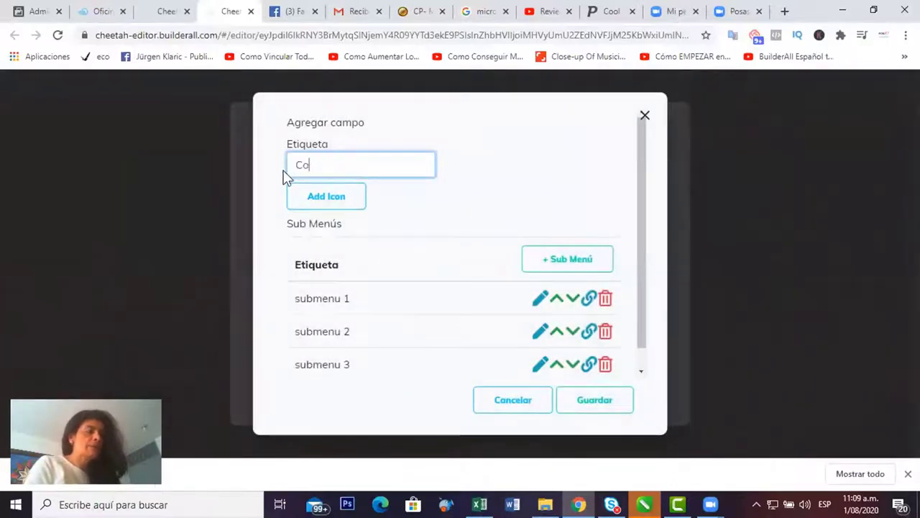
text(ntacto)
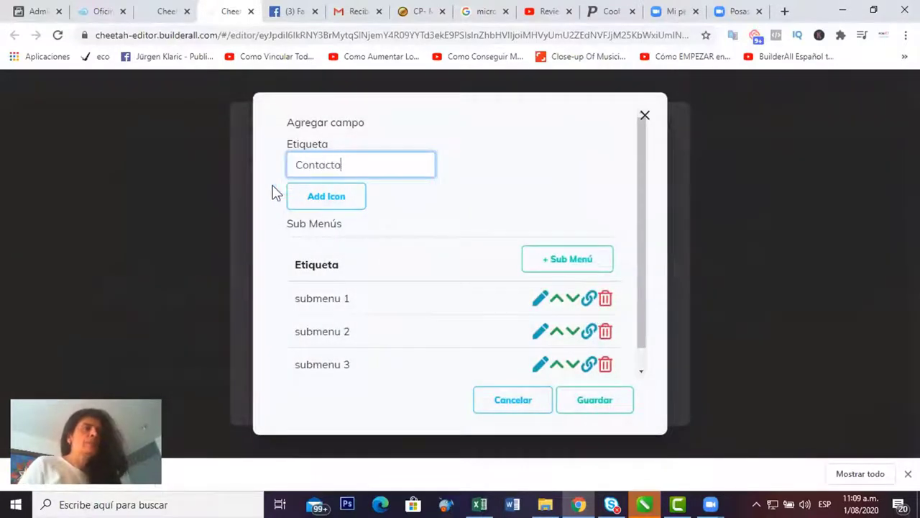
click(604, 405)
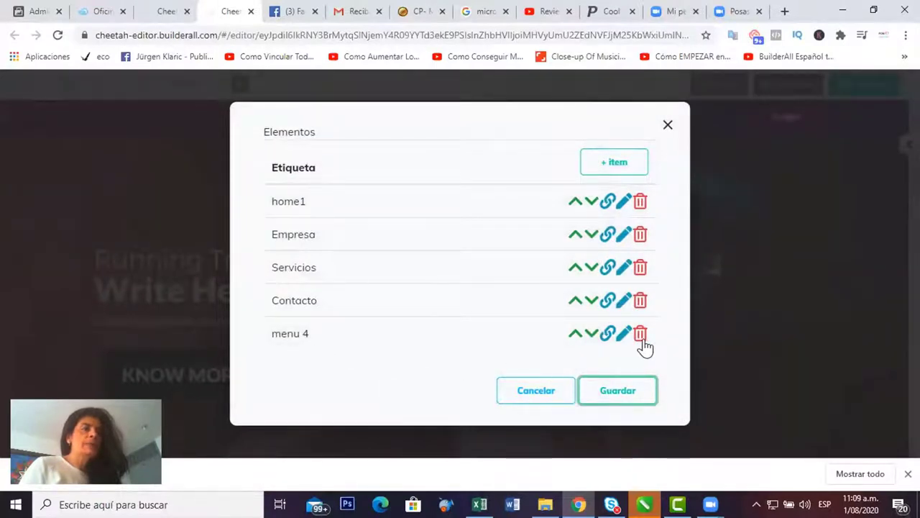
Step: Delete the menu 4 item and save the navigation menu's item list
click(640, 334)
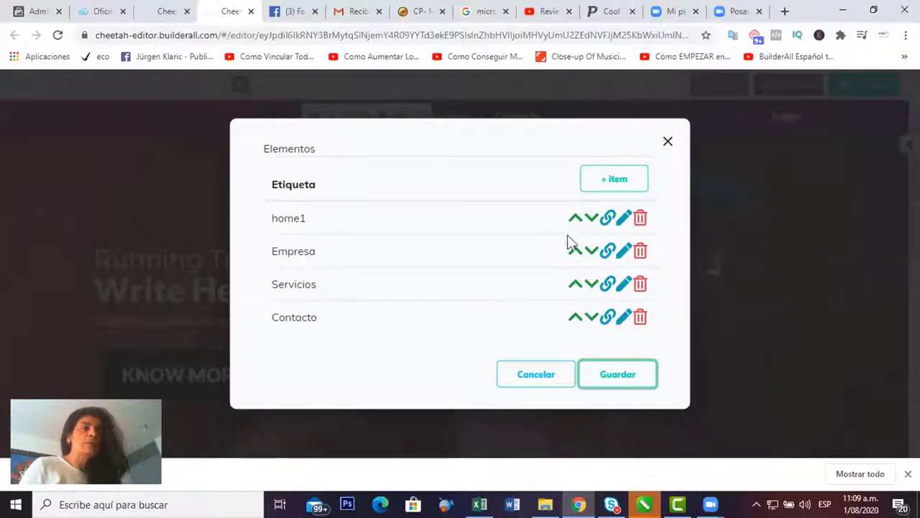
click(623, 375)
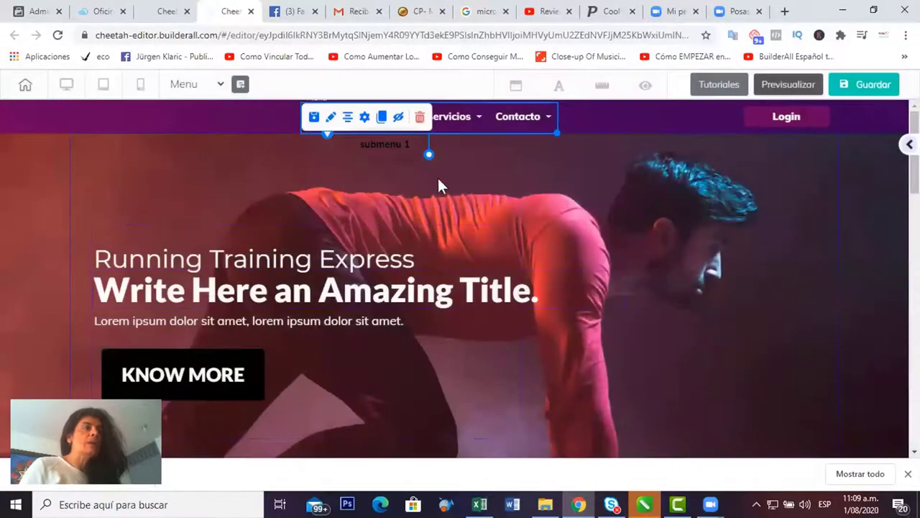
click(641, 185)
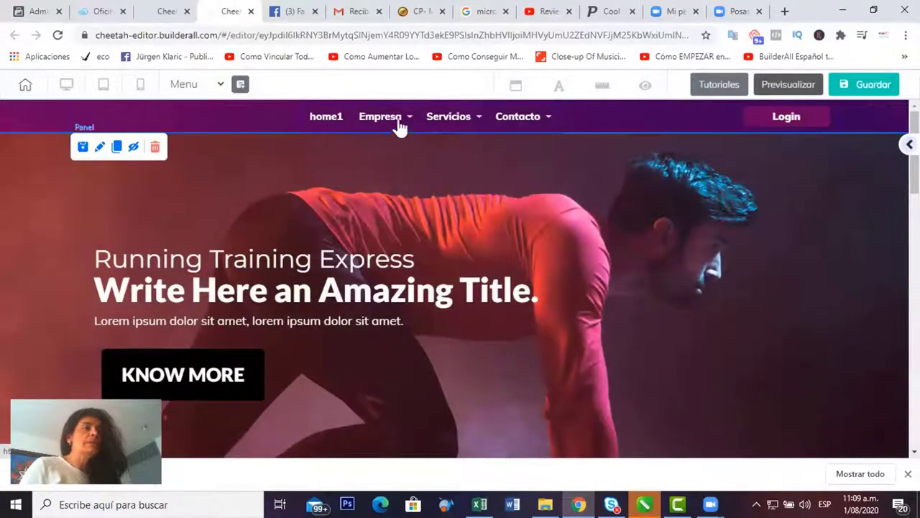
Step: Rename the navigation menu's home1 item as Home and save its label
click(329, 121)
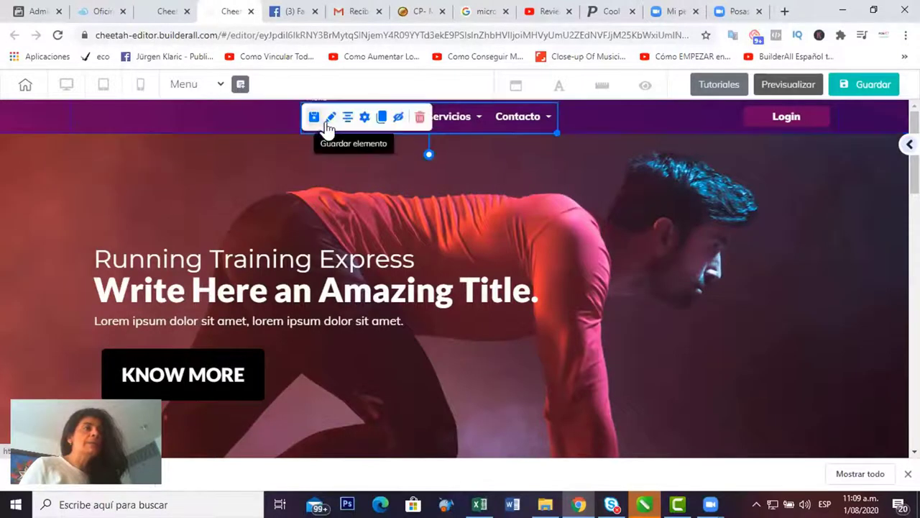
click(330, 117)
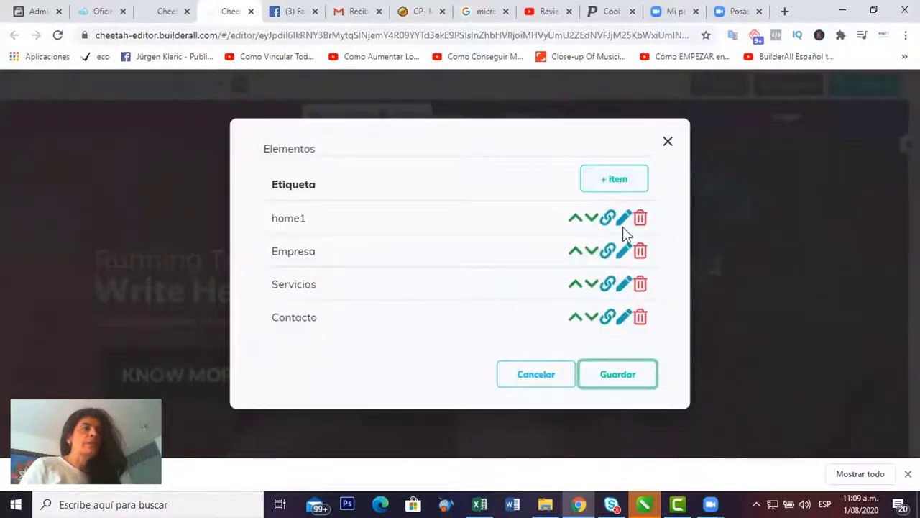
click(622, 220)
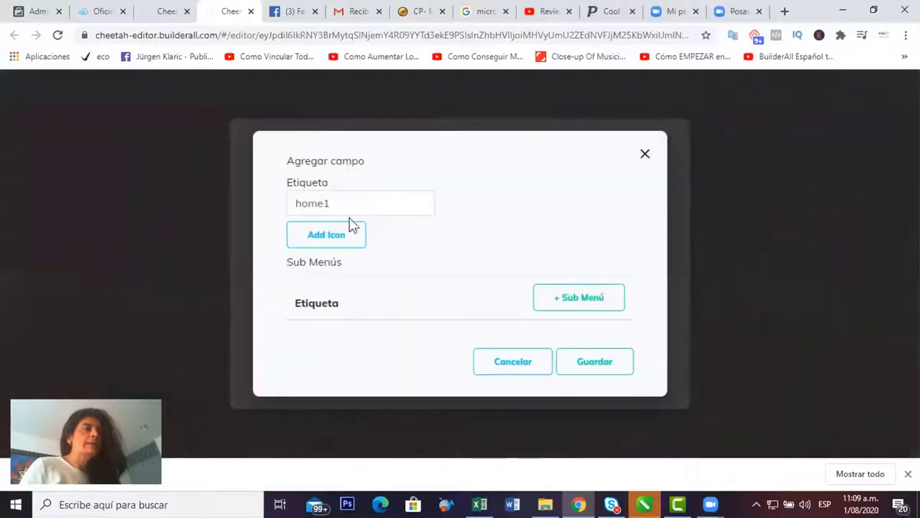
double_click(305, 206)
text(Home)
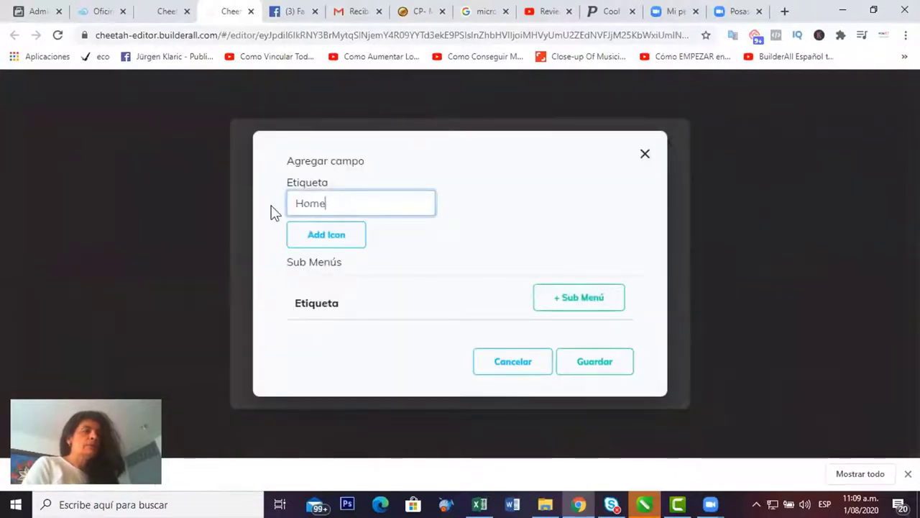
click(596, 370)
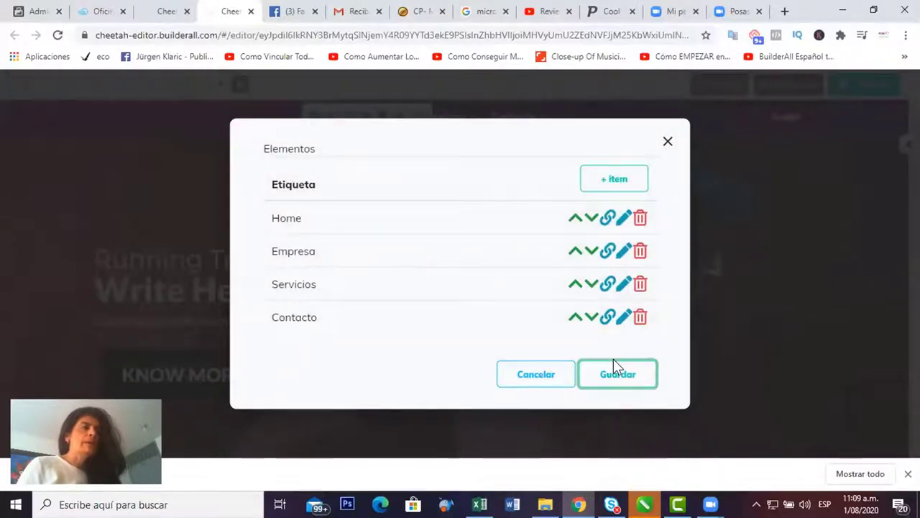
Step: Link the Home menu item to the home1 anchor of the Menu page
click(607, 217)
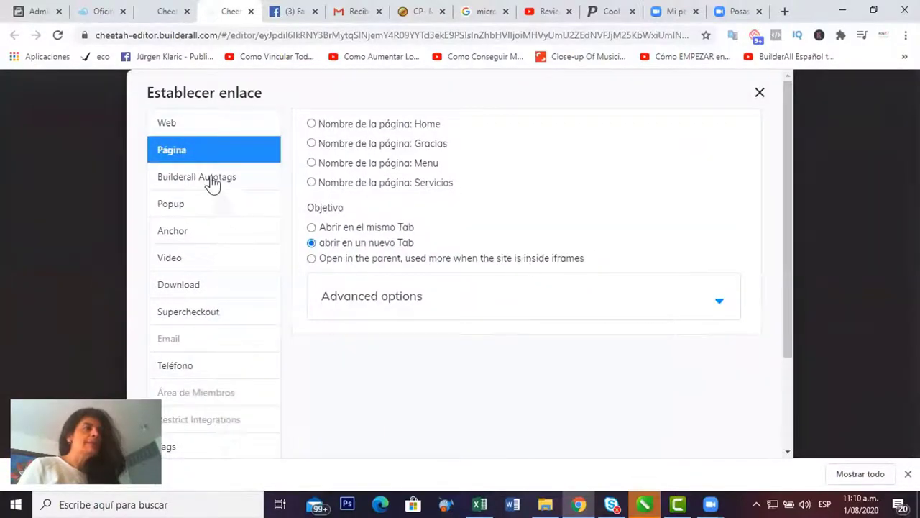
click(173, 238)
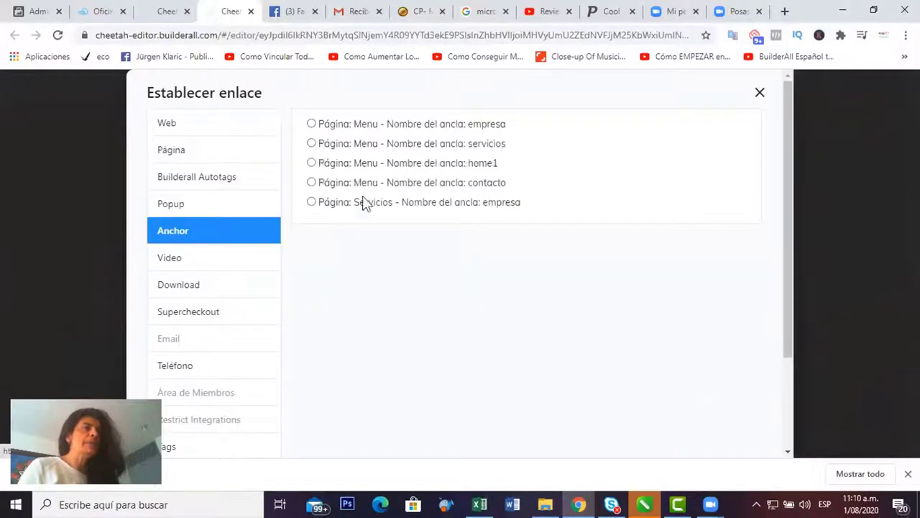
click(312, 163)
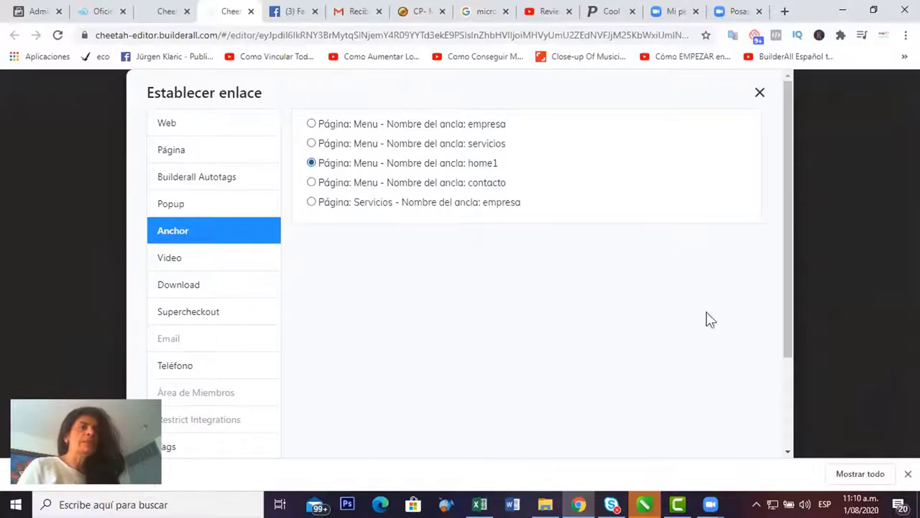
scroll(794, 285, down, 2)
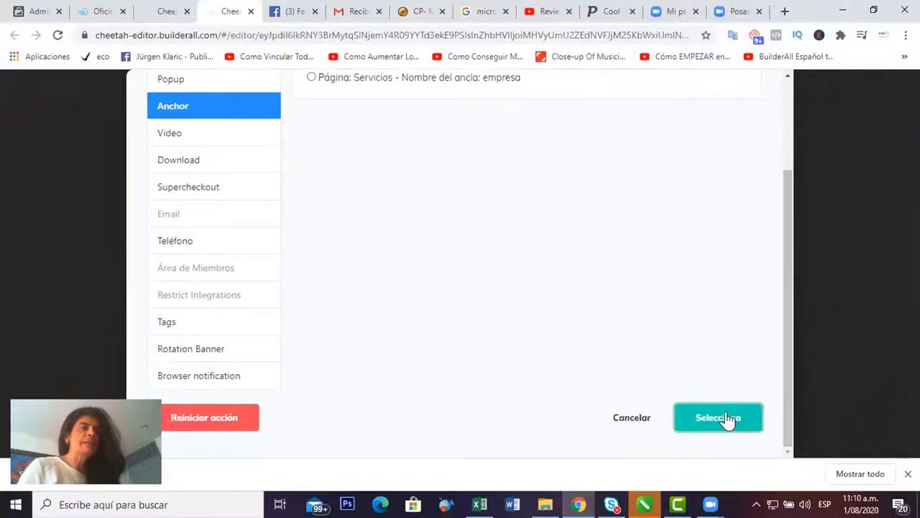
click(729, 419)
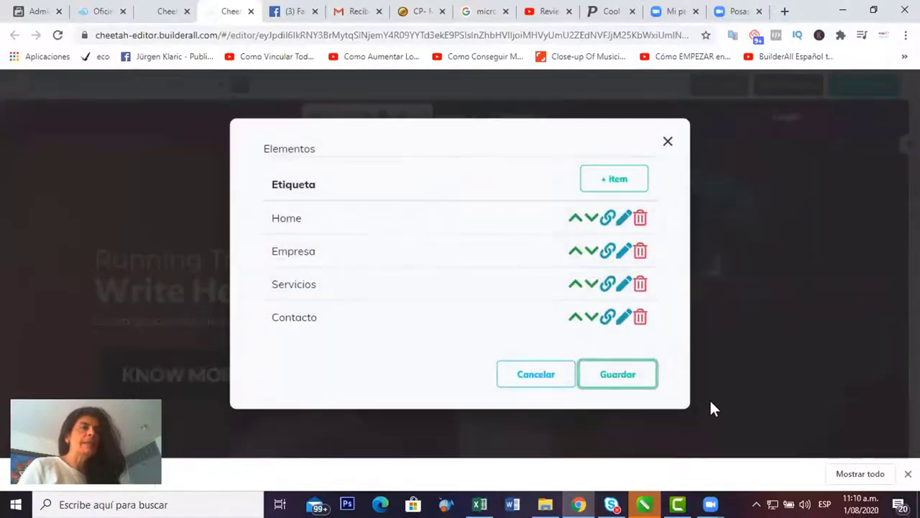
Step: Link the Empresa menu item to the empresa anchor of the Menu page
click(622, 252)
click(584, 385)
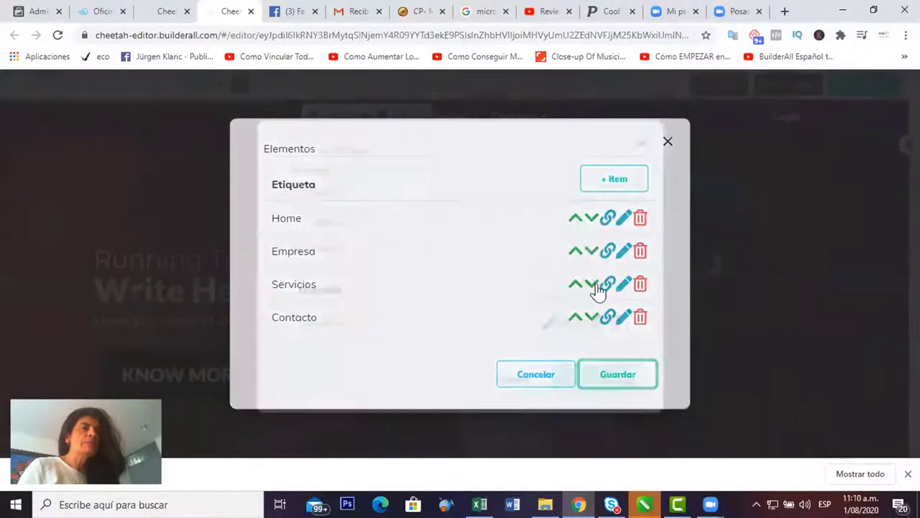
click(607, 259)
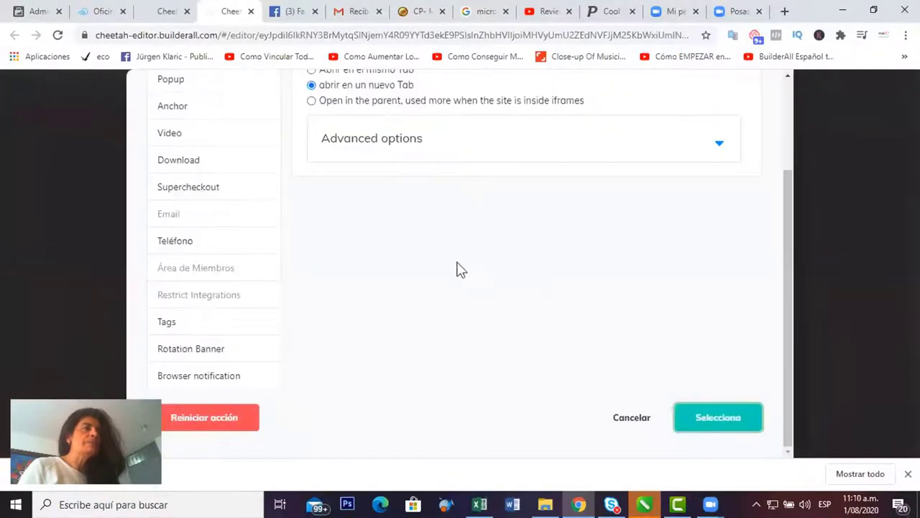
scroll(460, 269, up, 3)
click(173, 233)
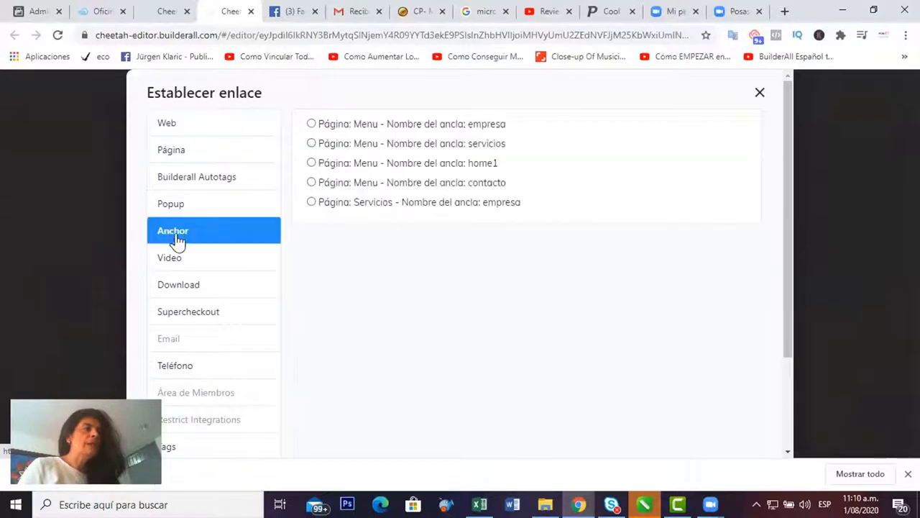
click(311, 124)
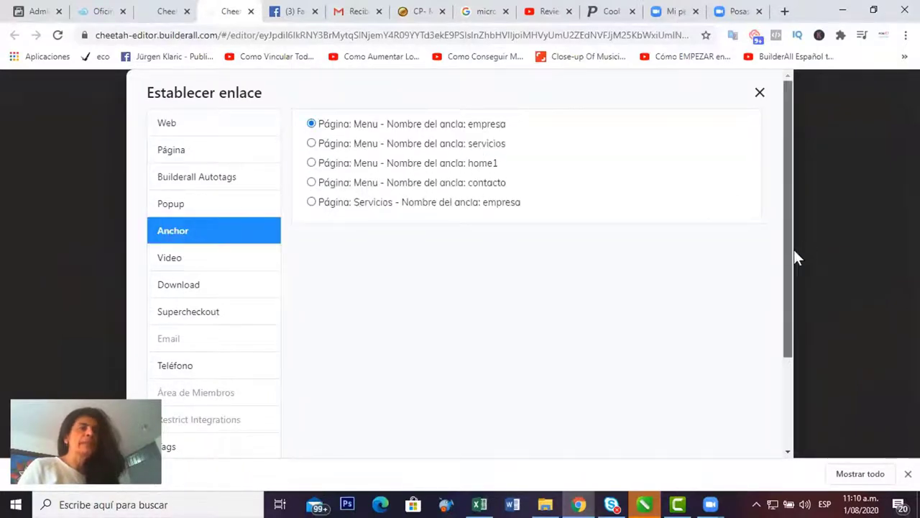
scroll(794, 249, down, 3)
click(721, 420)
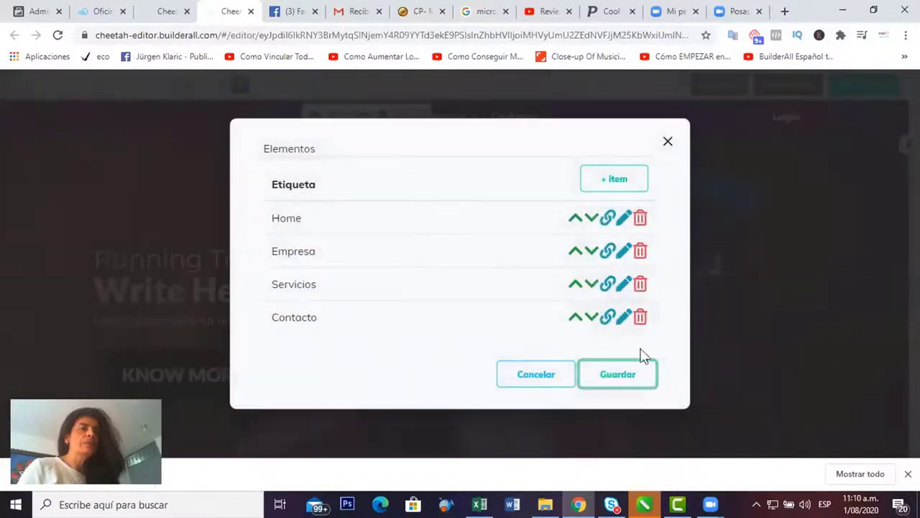
Step: Link the Servicios menu item to the servicios anchor of the Menu page
click(608, 287)
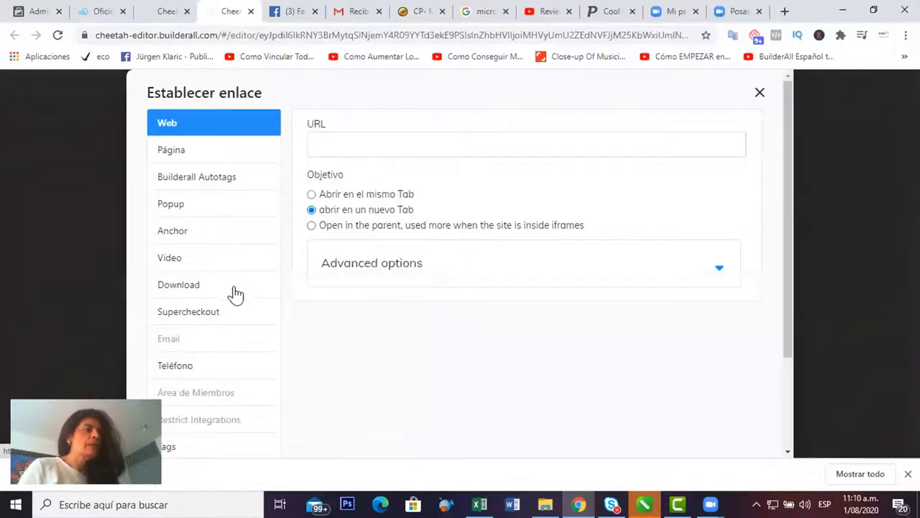
click(189, 232)
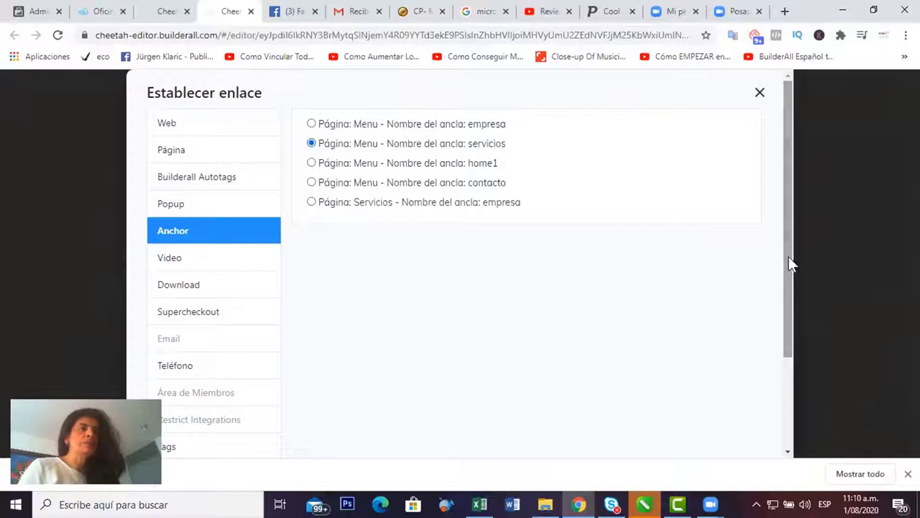
drag(789, 259, 788, 367)
click(722, 420)
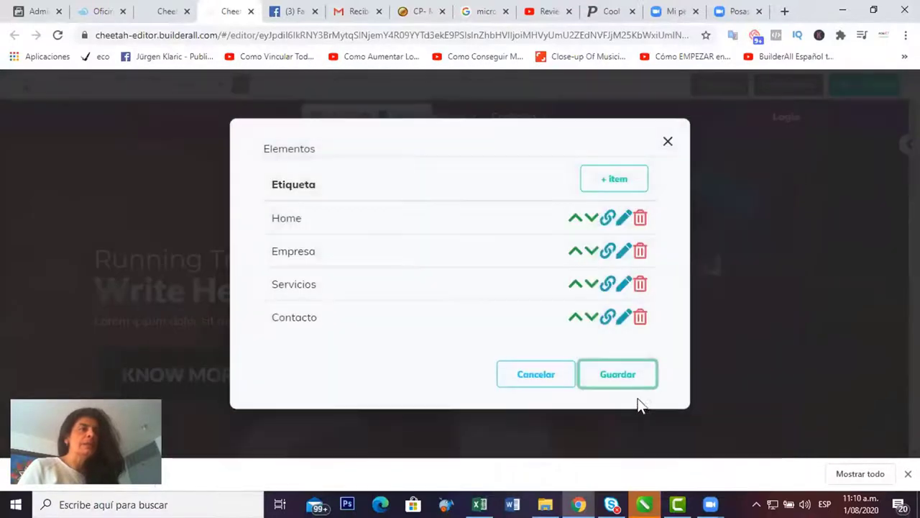
Step: Choose the contacto anchor of the Menu page as the link target of the Contacto menu item
click(608, 319)
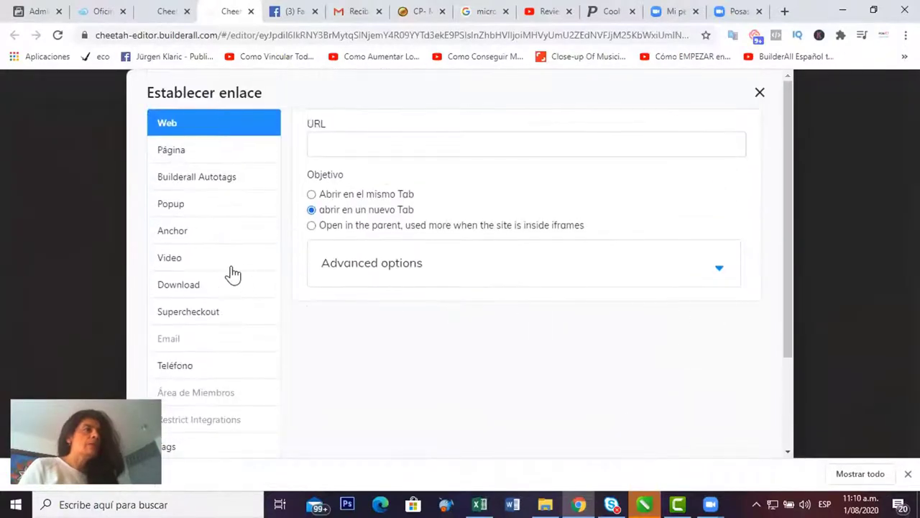
click(179, 238)
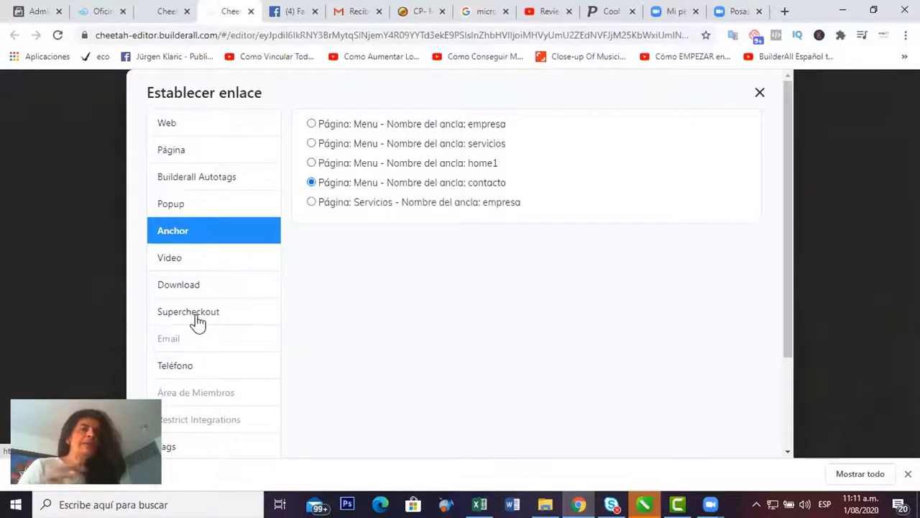
Step: Examine the settings offered by the Web, Página, Popup, Anchor, Video and Download link types
click(177, 124)
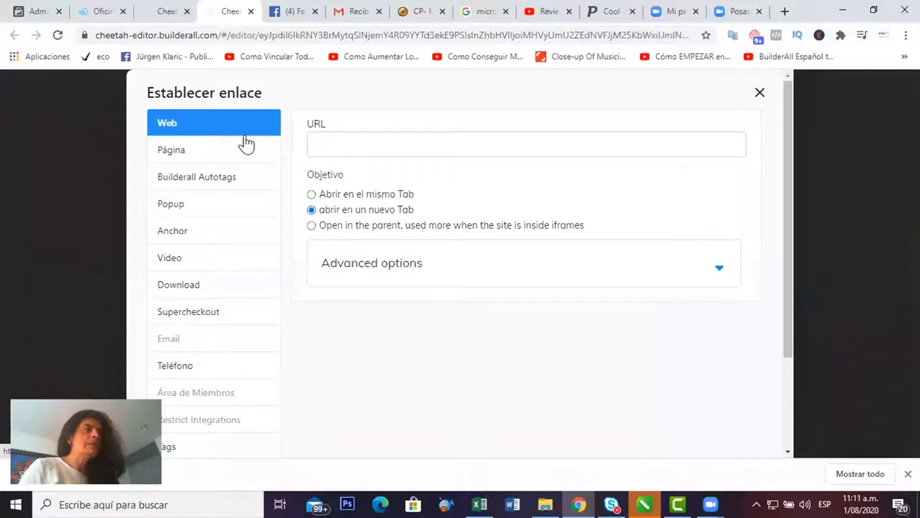
click(324, 145)
click(167, 151)
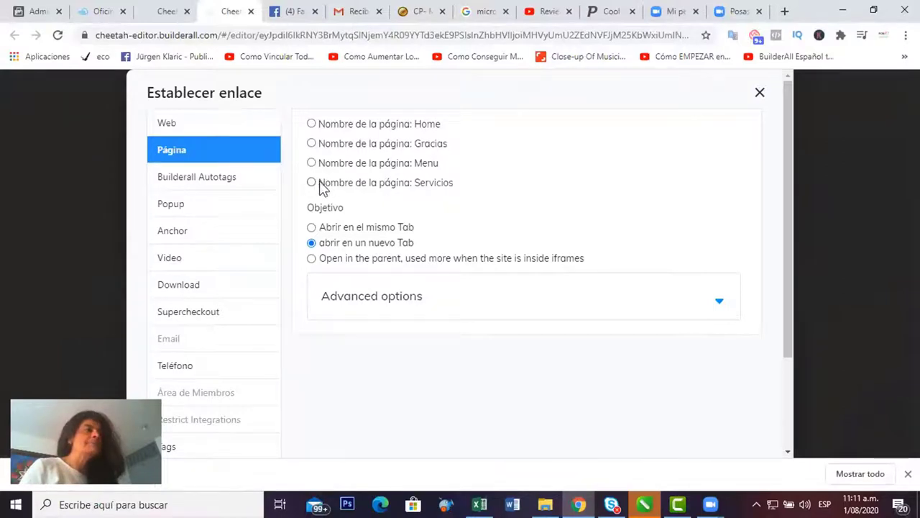
click(179, 207)
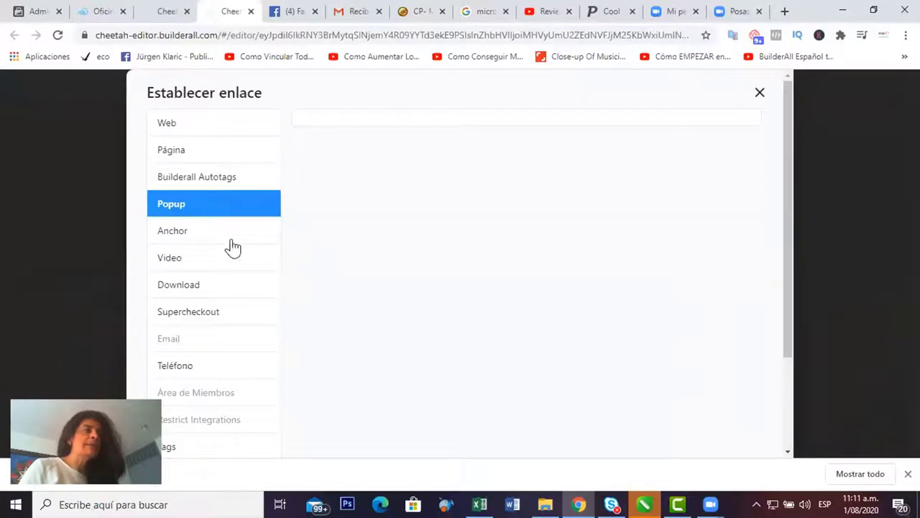
click(184, 239)
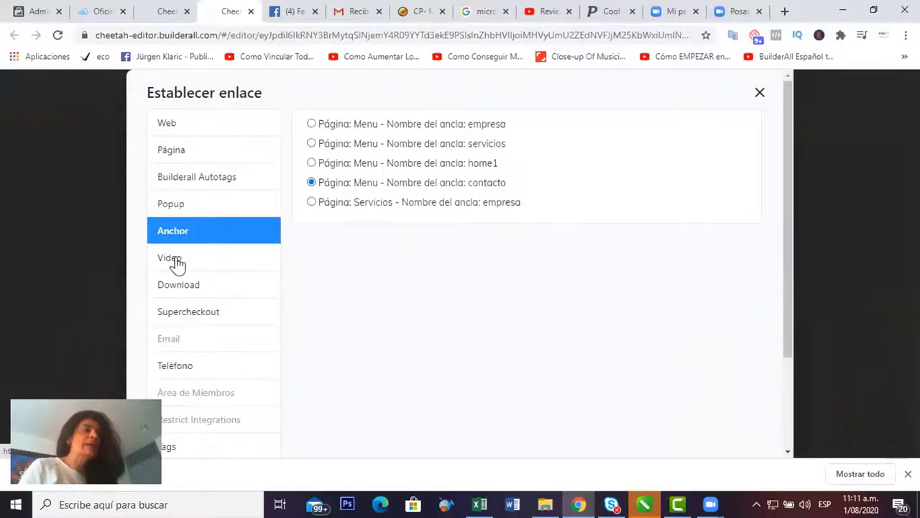
click(178, 262)
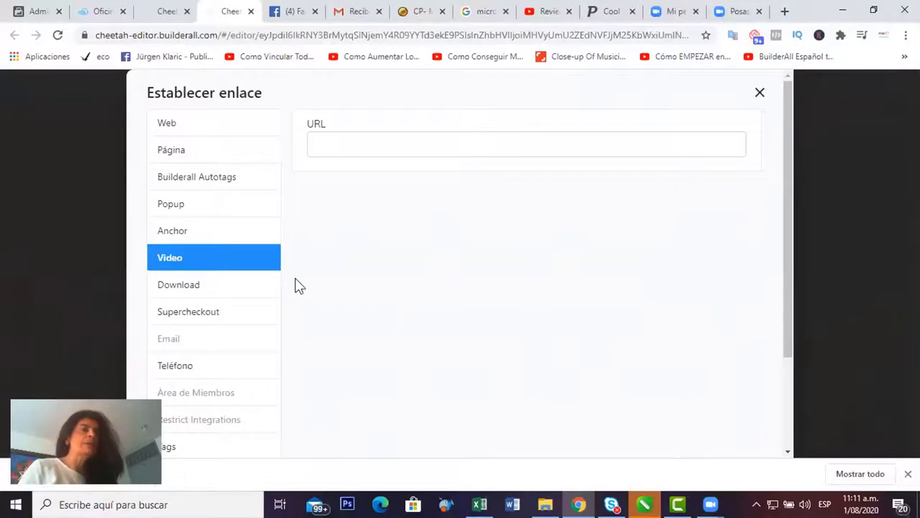
click(324, 141)
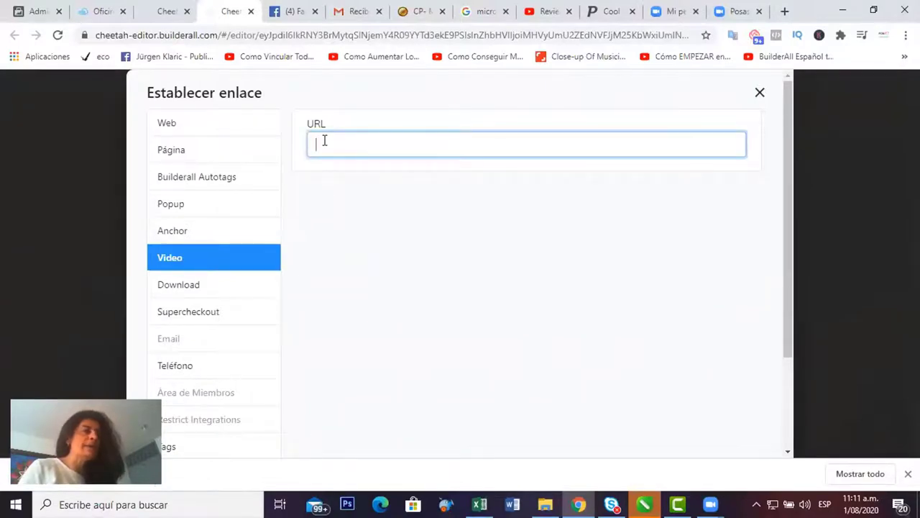
click(177, 296)
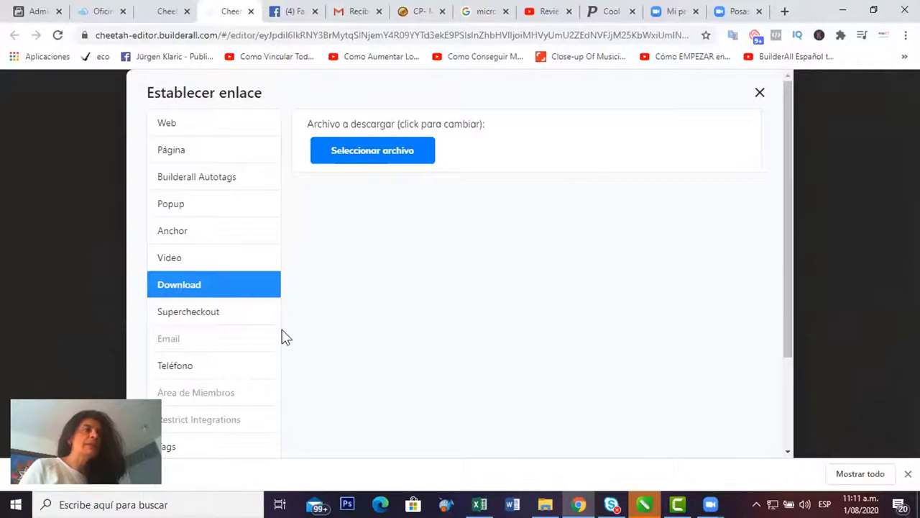
Step: Confirm the contacto anchor as the Contacto item's link and save the navigation menu's item list
click(183, 234)
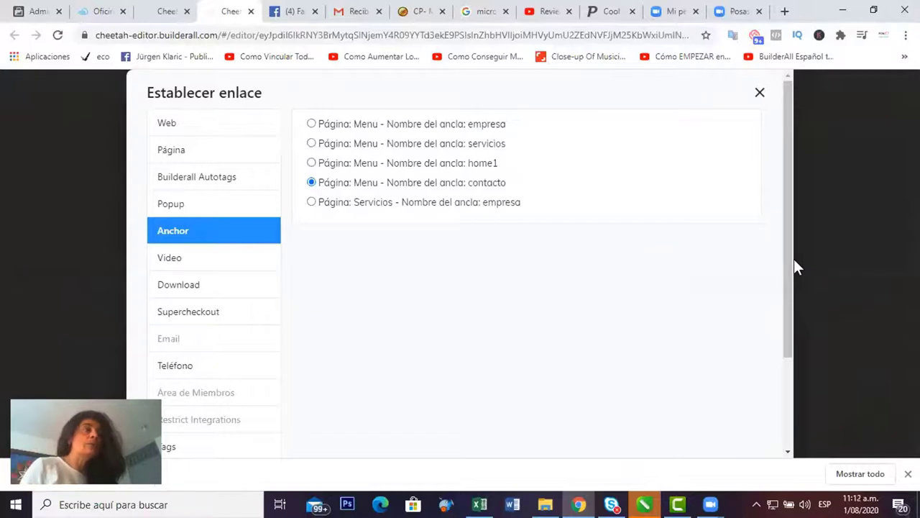
scroll(609, 323, down, 2)
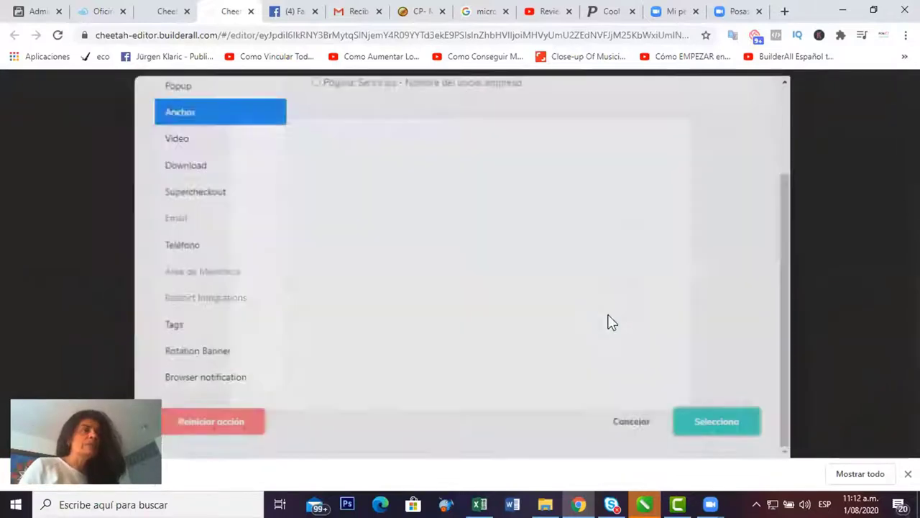
click(721, 432)
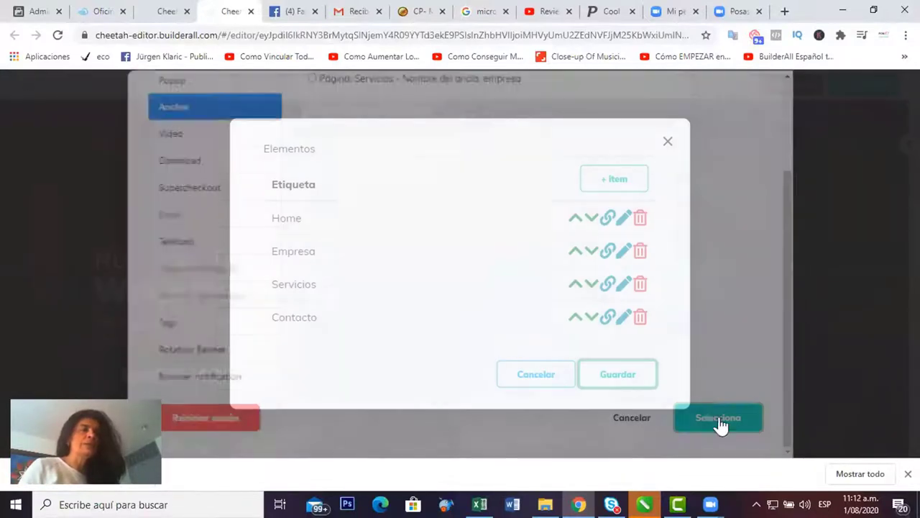
click(622, 376)
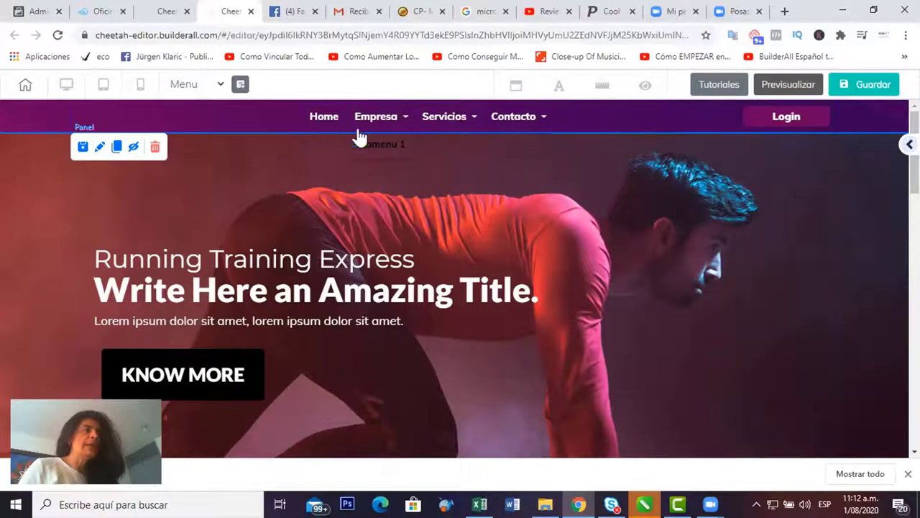
Step: Delete submenu 1 from the Empresa item of the navigation menu and save the item
mouse_move(513, 123)
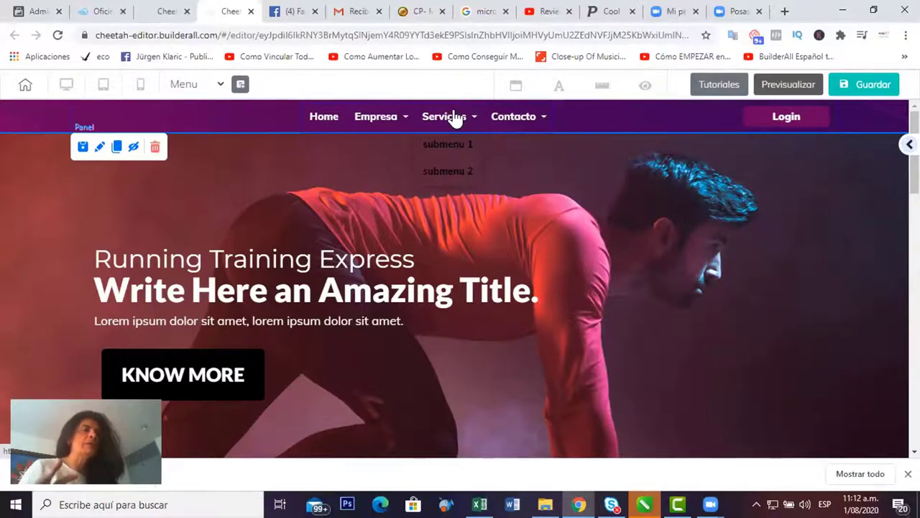
click(347, 116)
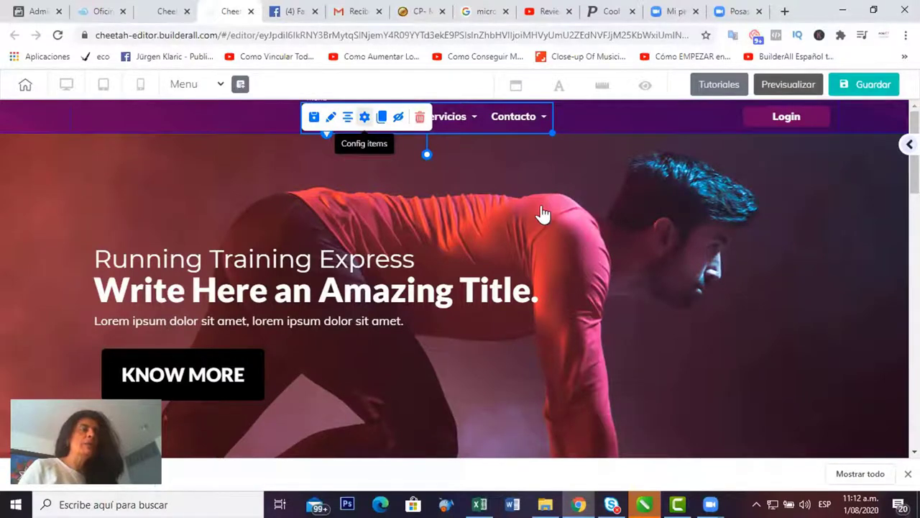
click(365, 116)
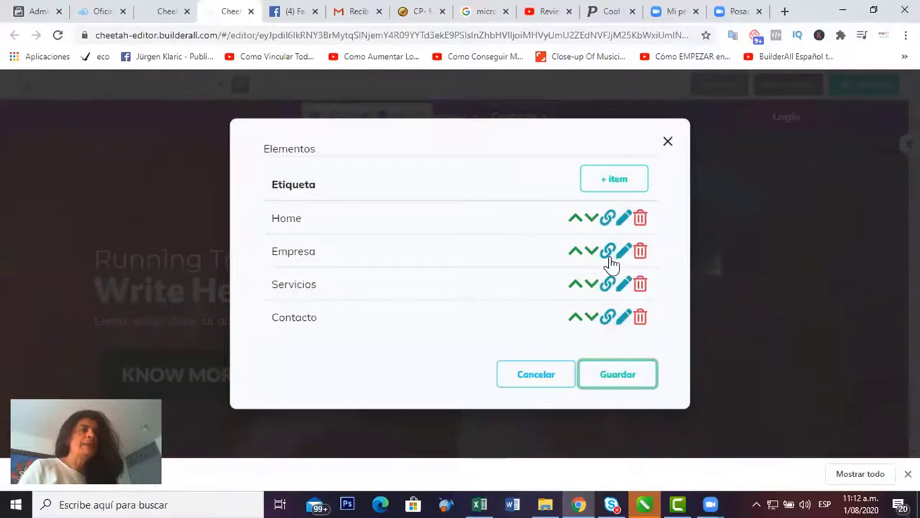
click(623, 255)
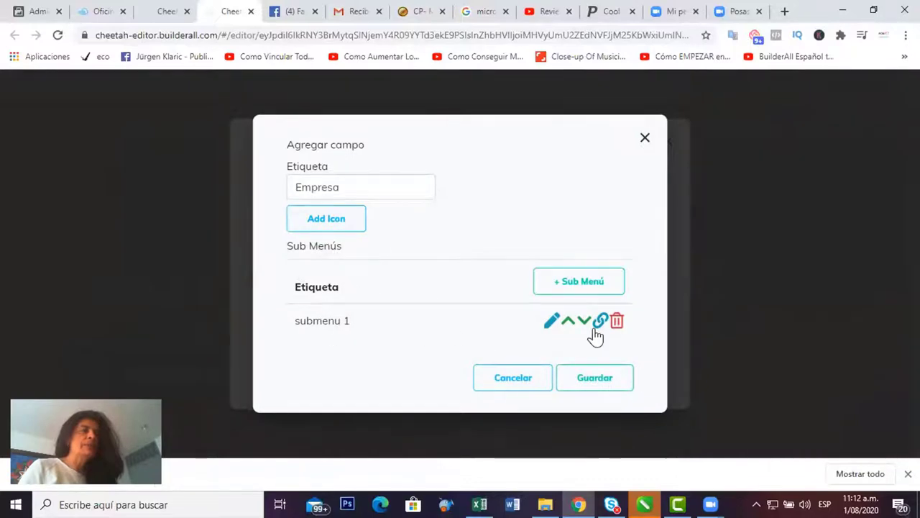
click(616, 322)
click(602, 365)
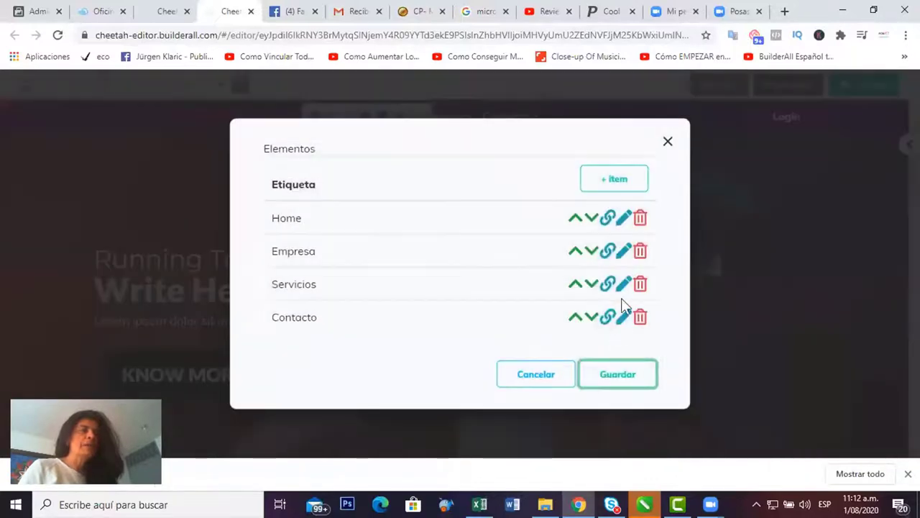
Step: Delete submenu 1 and submenu 2 from the Servicios menu item and save the item
click(624, 286)
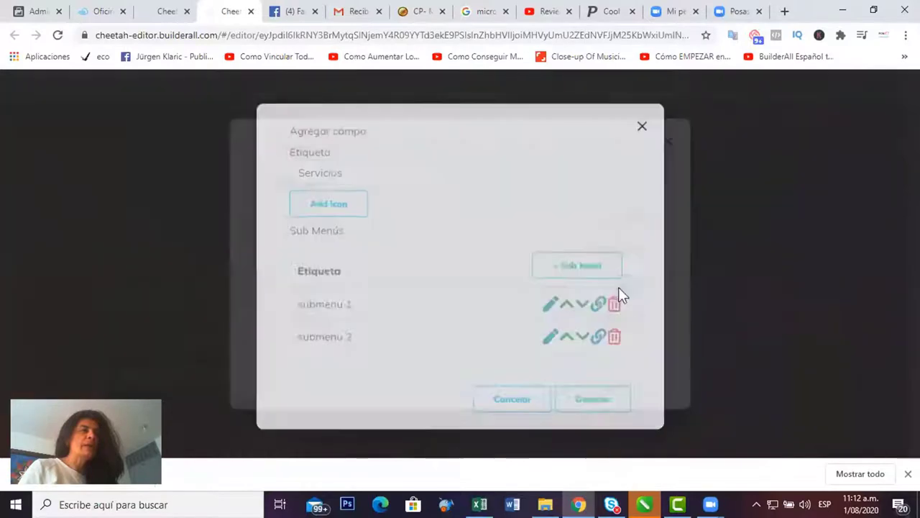
click(616, 303)
click(616, 321)
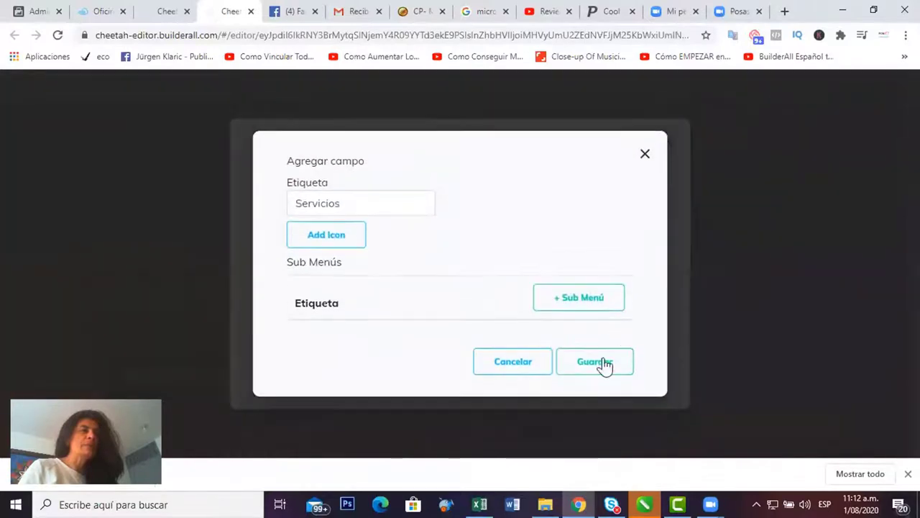
click(602, 365)
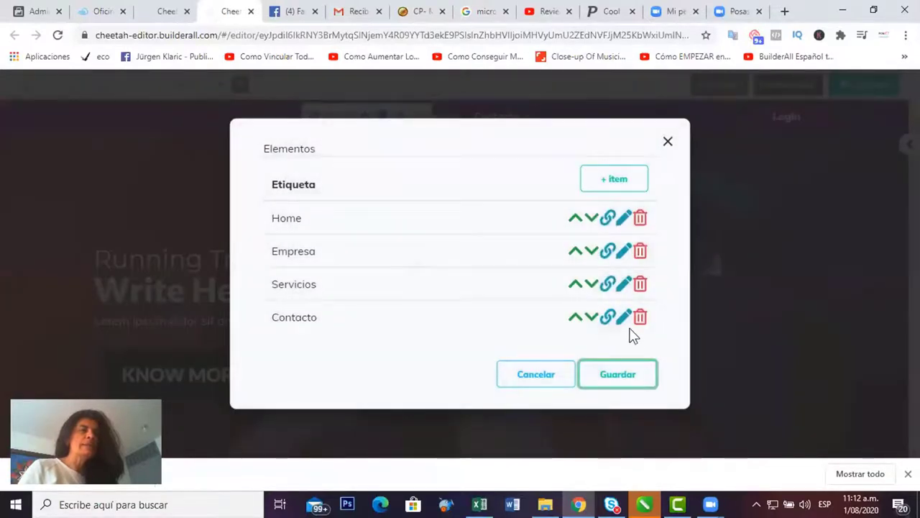
Step: Delete submenus 1, 2 and 3 from the Contacto item, then save the item and the menu's item list
click(622, 318)
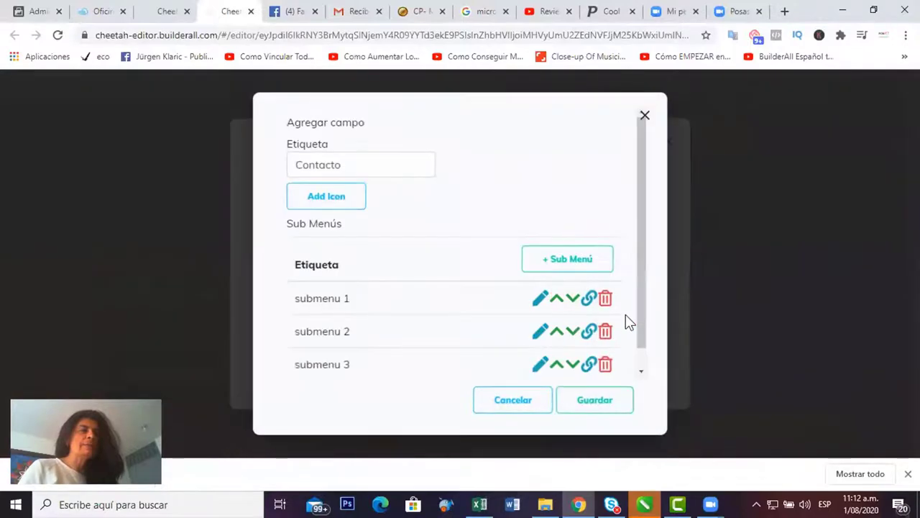
click(606, 301)
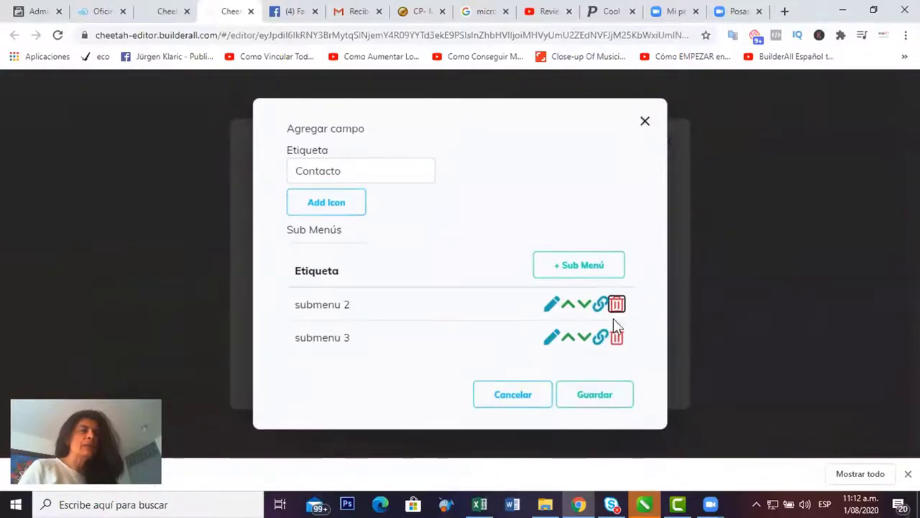
click(613, 319)
click(616, 321)
click(602, 367)
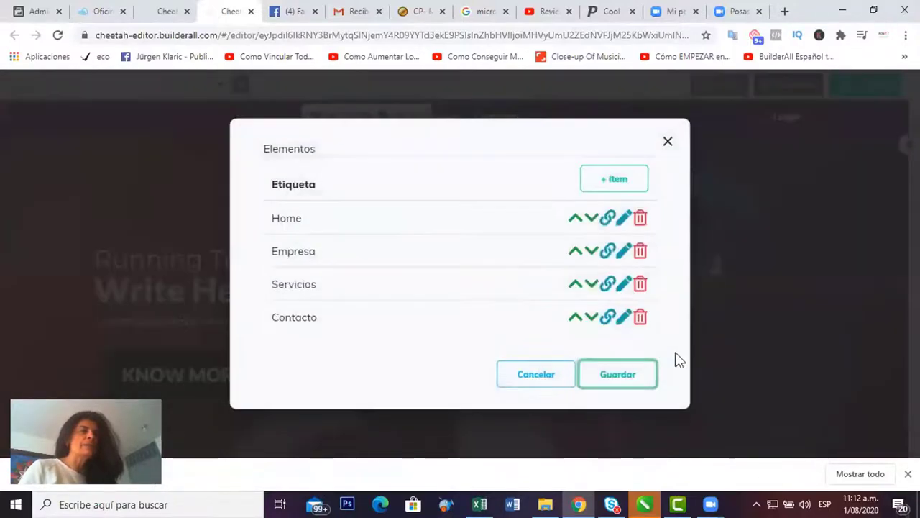
click(624, 383)
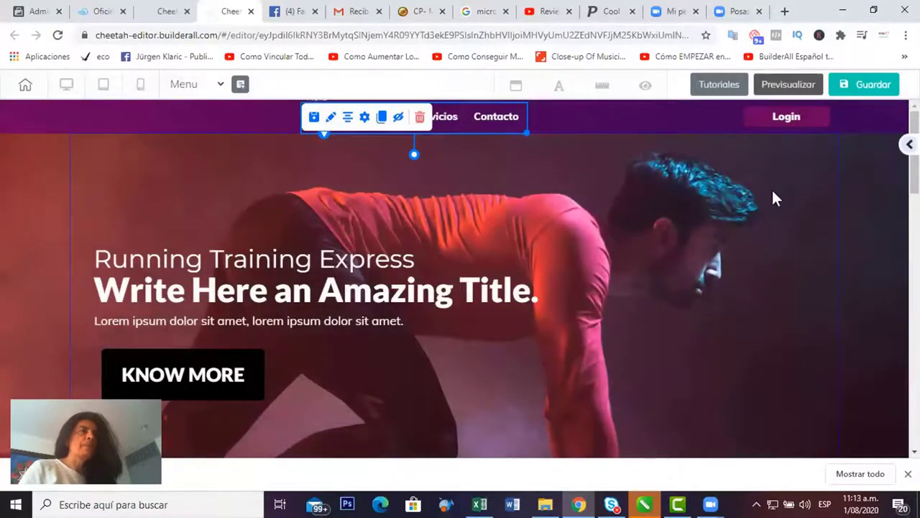
Step: Save the Menu page in the editor and republish the site from its page overview
click(863, 92)
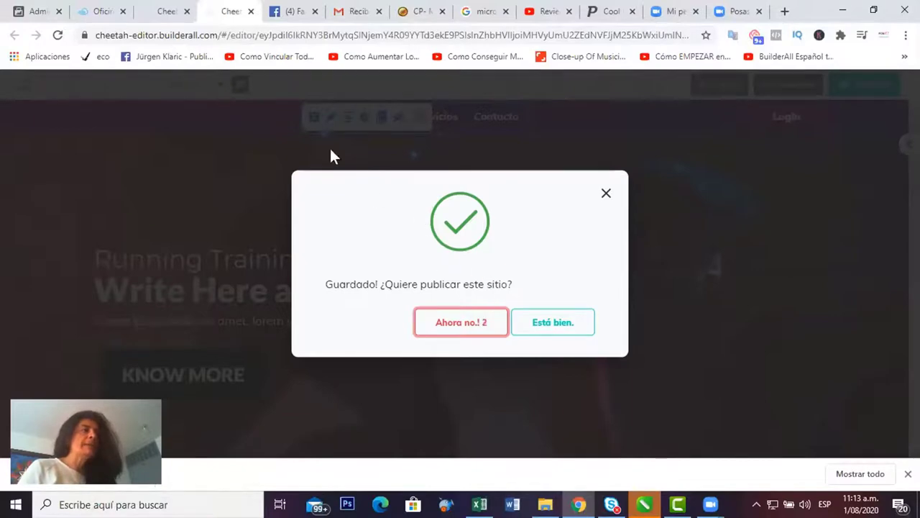
click(173, 9)
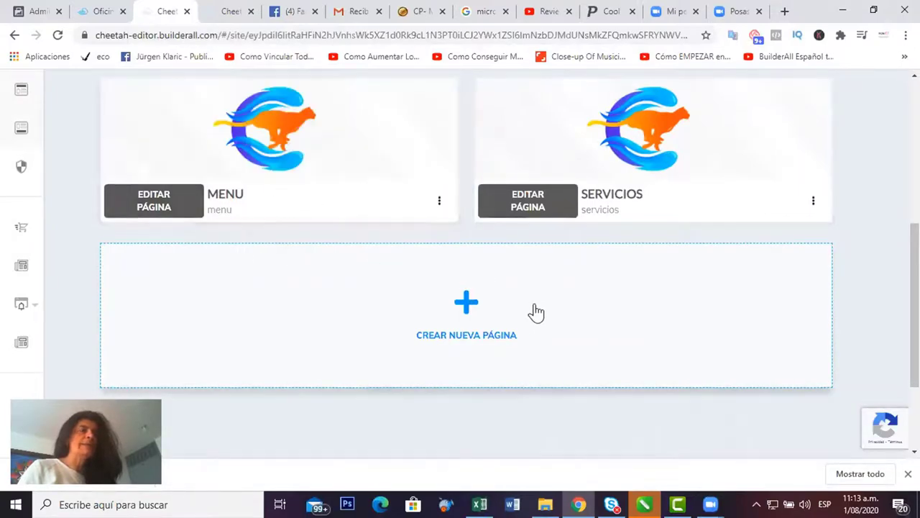
scroll(534, 302, up, 5)
scroll(582, 357, down, 3)
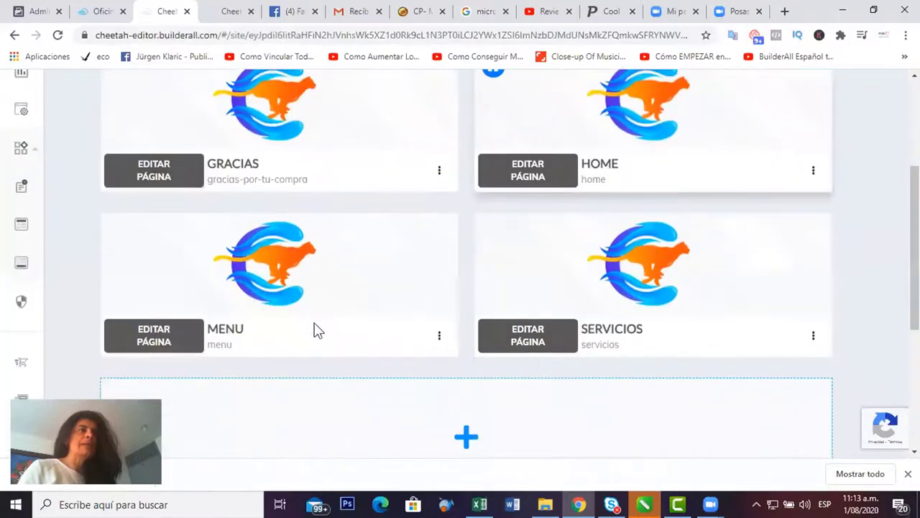
scroll(419, 294, up, 3)
scroll(416, 286, down, 3)
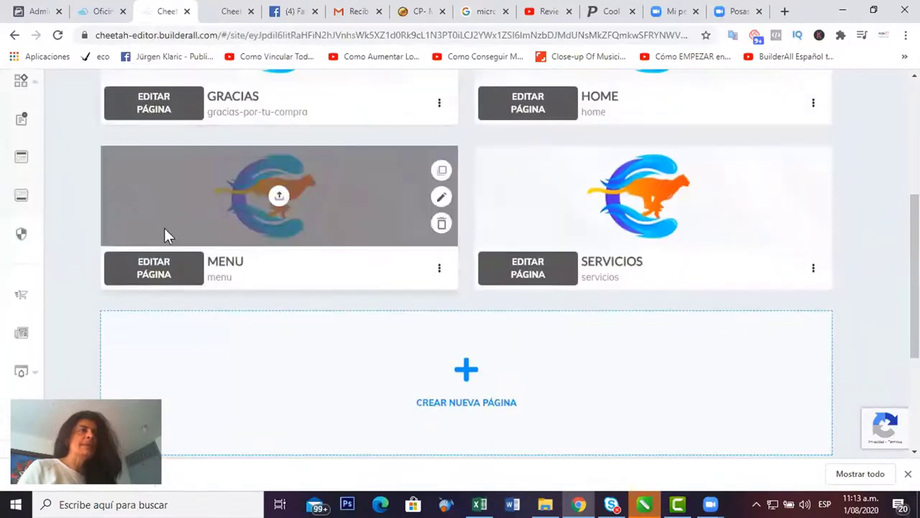
scroll(571, 325, up, 3)
scroll(625, 280, up, 2)
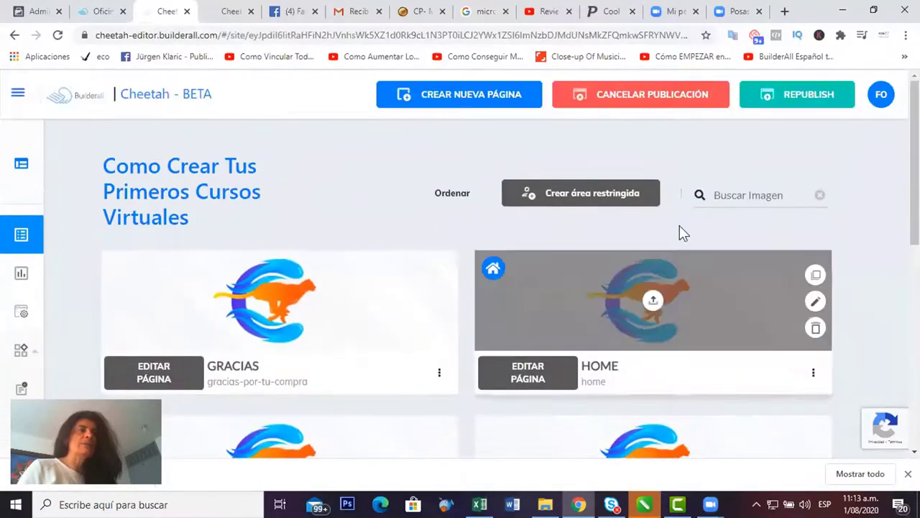
click(806, 105)
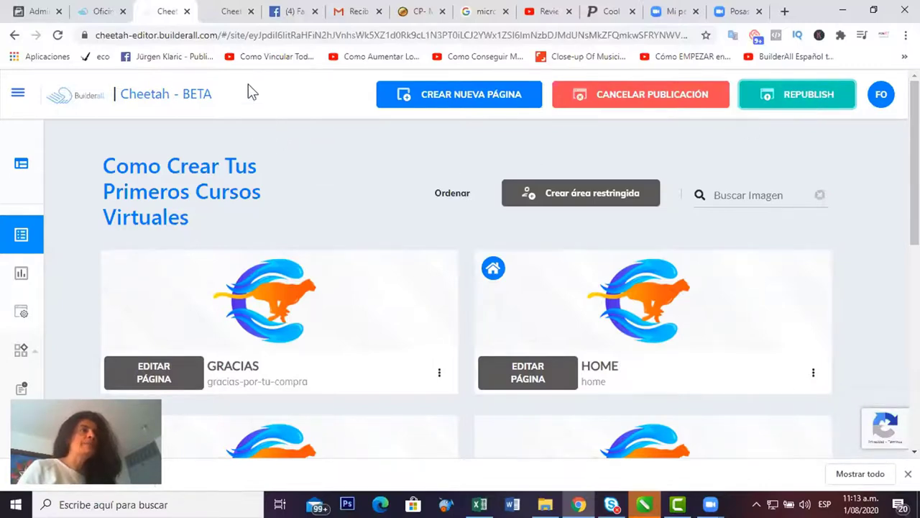
Step: Open the published website version of the Menu page from the site's page overview
scroll(406, 247, down, 3)
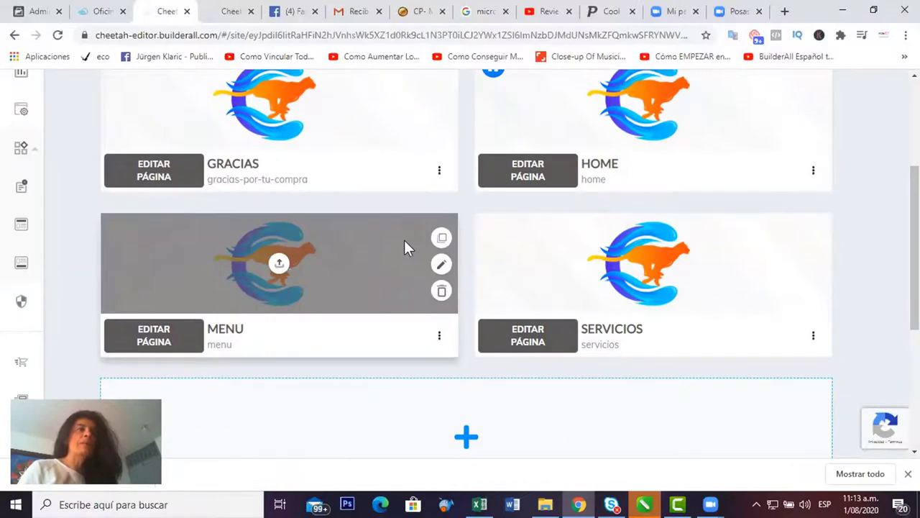
click(438, 338)
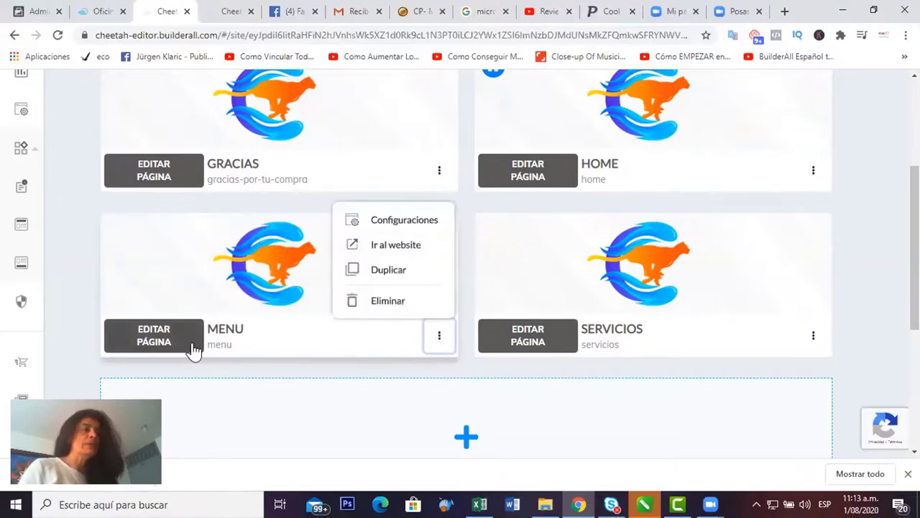
click(391, 252)
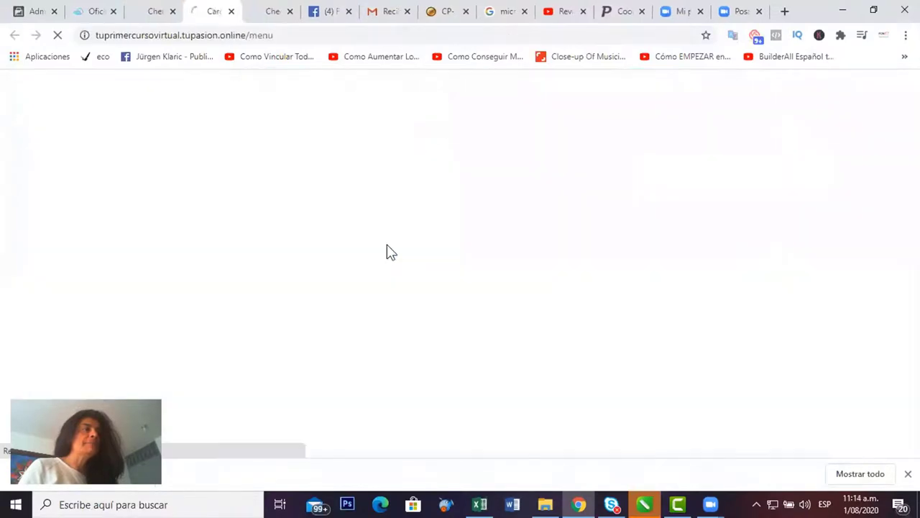
Step: Return to the published Menu page and reload its address to load the republished version
click(159, 10)
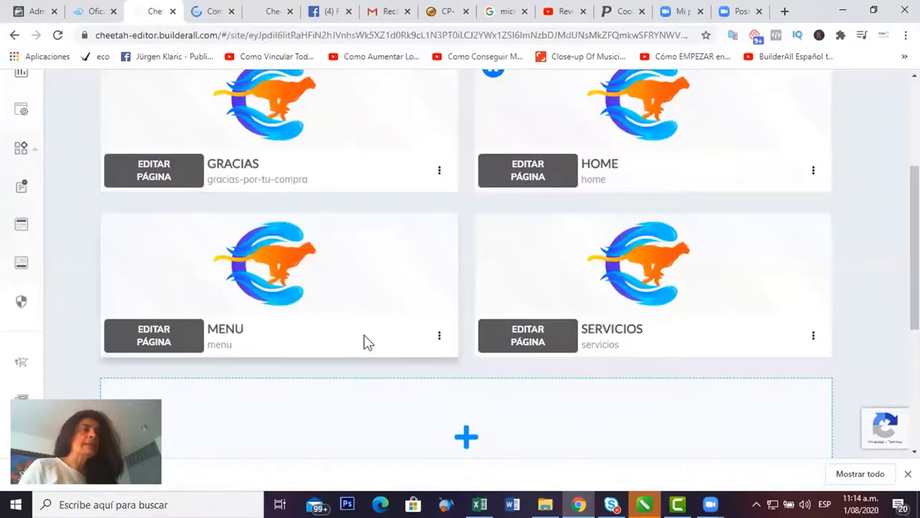
click(272, 11)
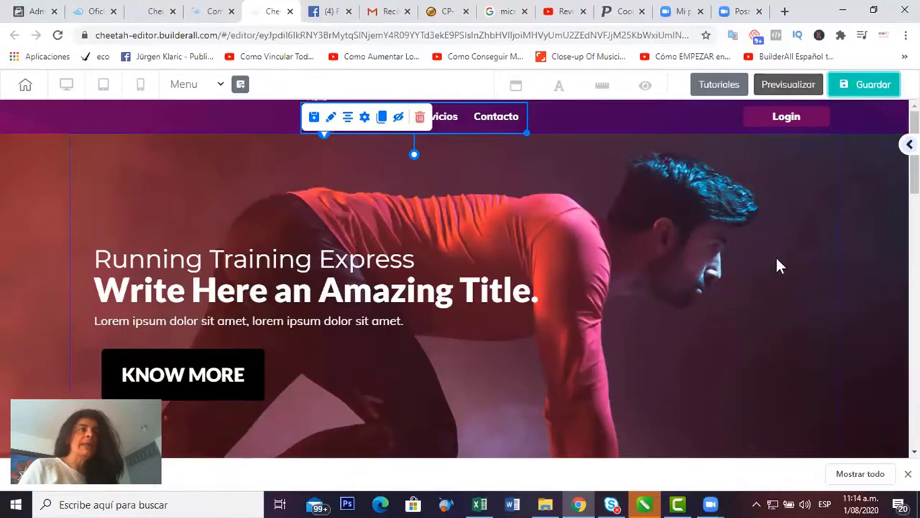
click(162, 10)
click(207, 11)
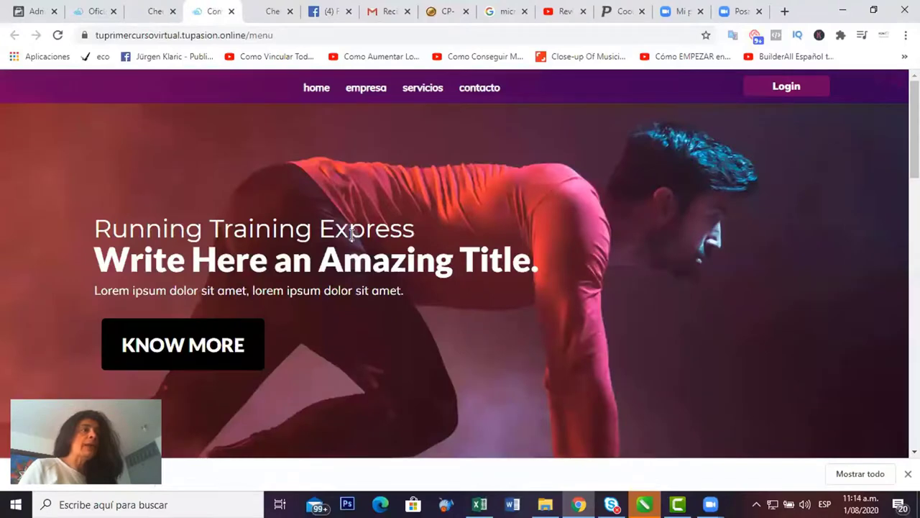
drag(99, 34, 277, 39)
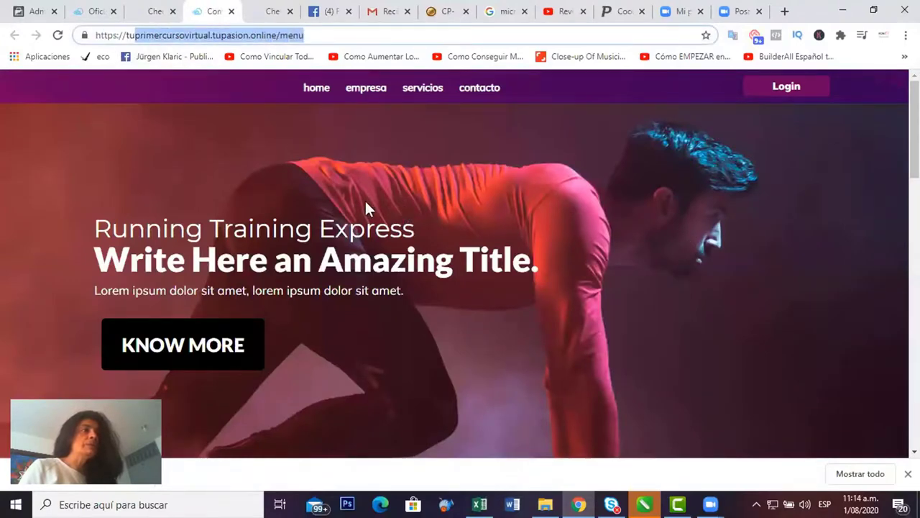
click(368, 33)
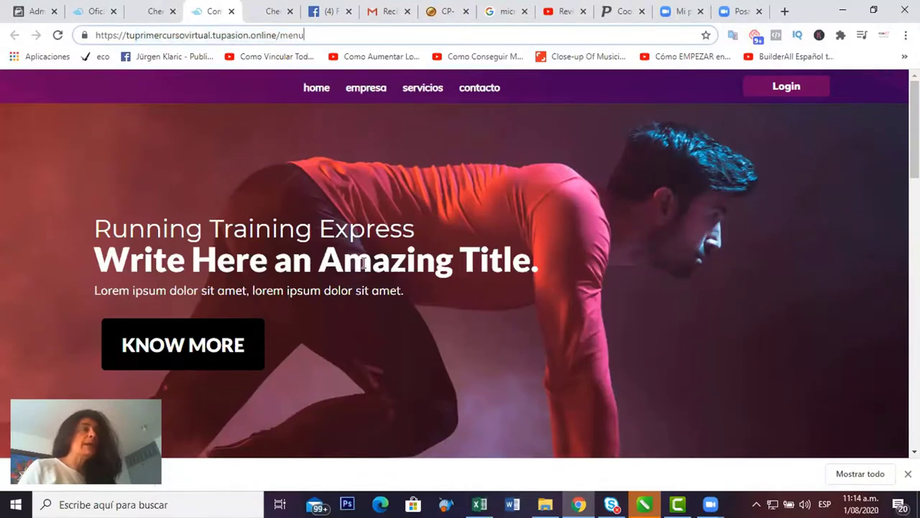
key(Return)
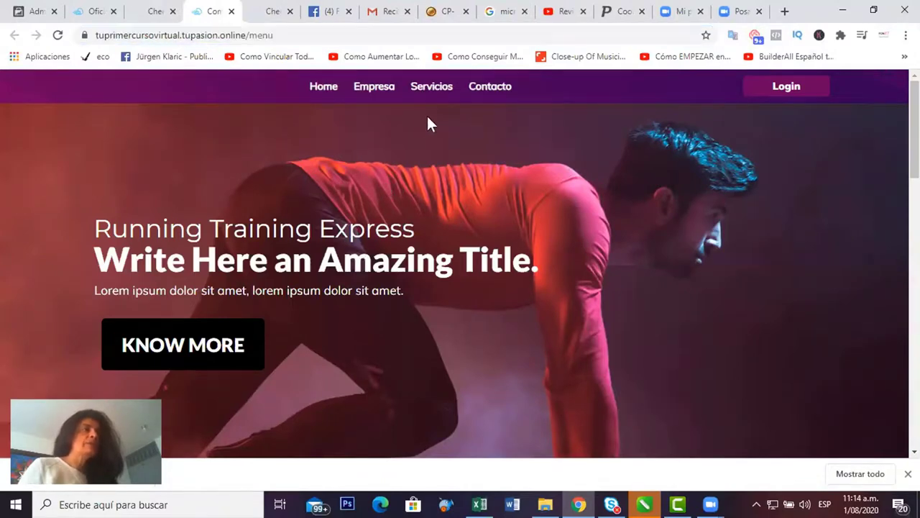
Step: Test the Empresa and Servicios menu links on the published page and look through its sections
click(383, 92)
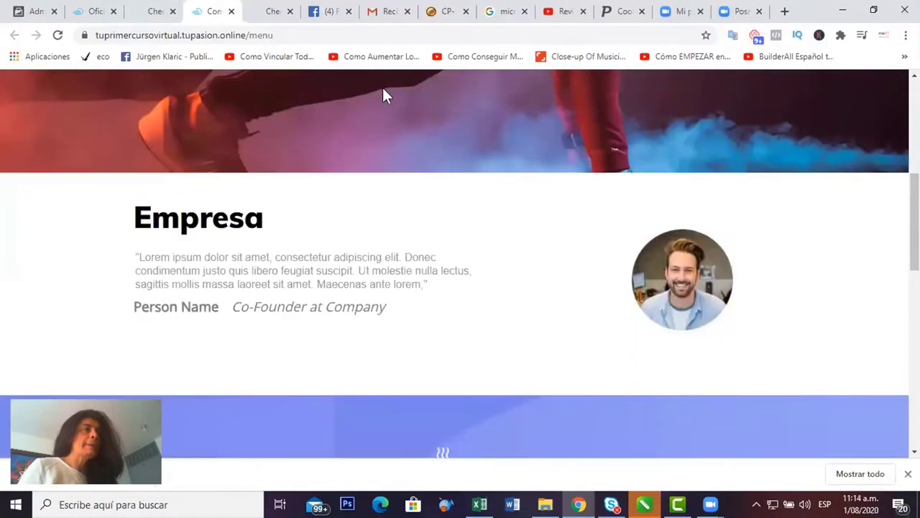
scroll(384, 123, up, 5)
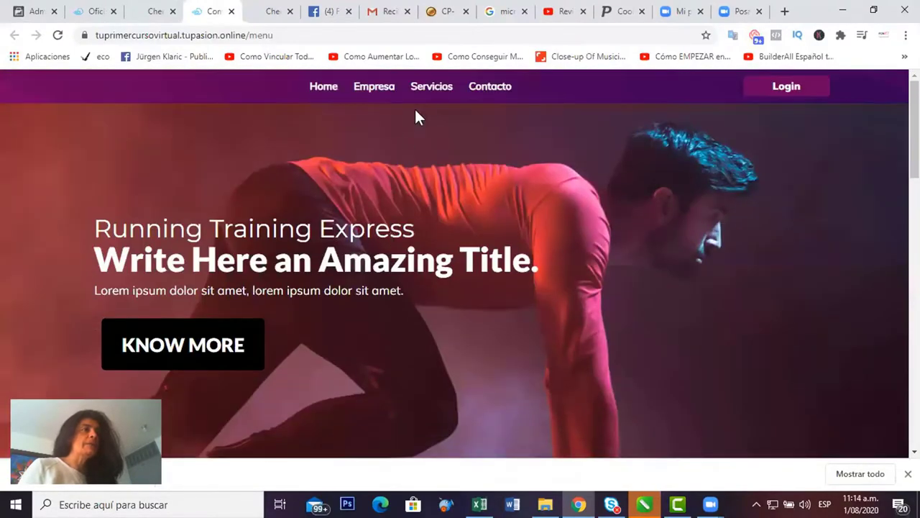
click(432, 96)
scroll(477, 305, up, 5)
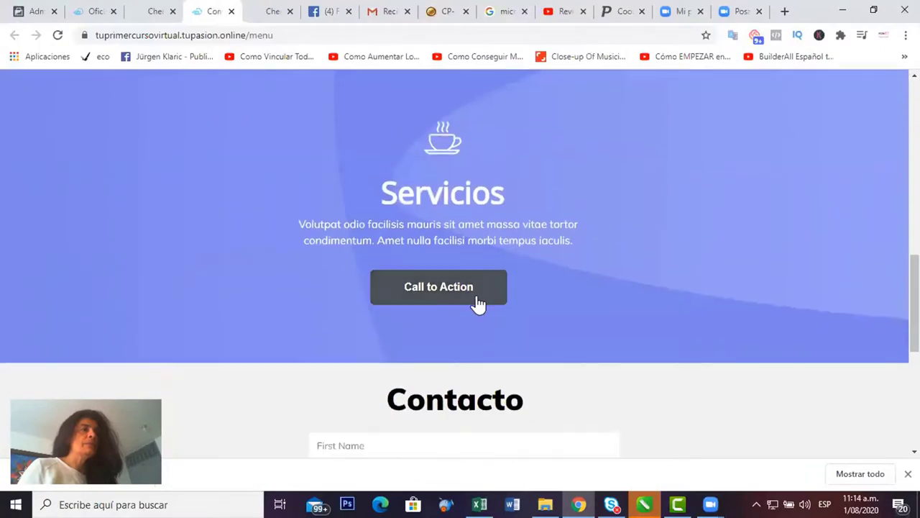
scroll(480, 304, up, 5)
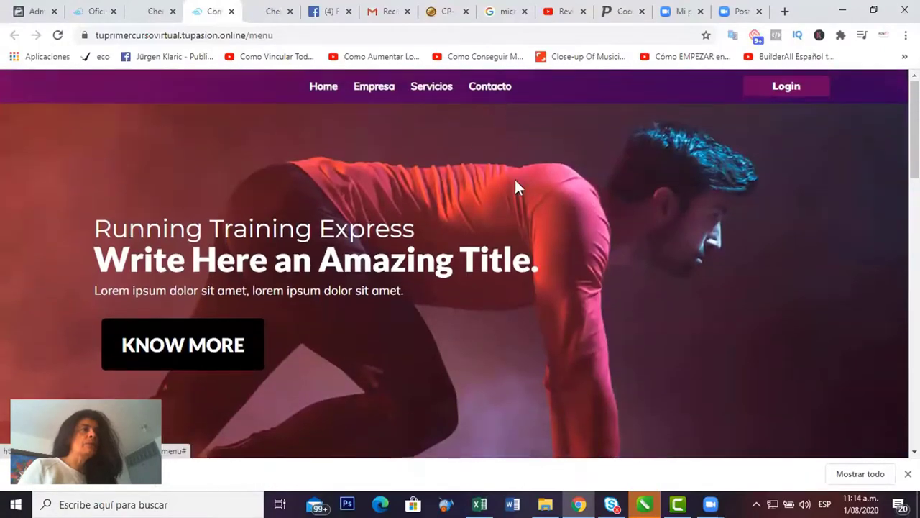
scroll(516, 189, down, 5)
scroll(520, 214, down, 5)
scroll(520, 305, up, 5)
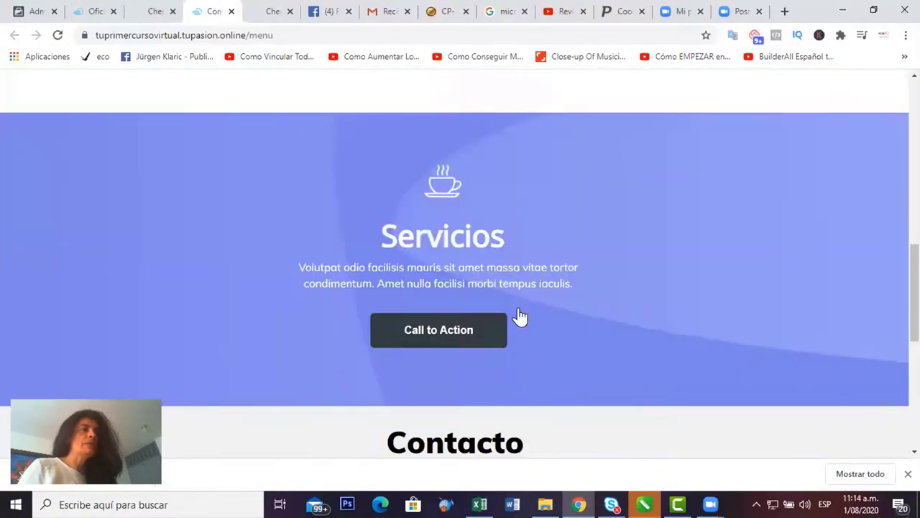
scroll(522, 309, up, 4)
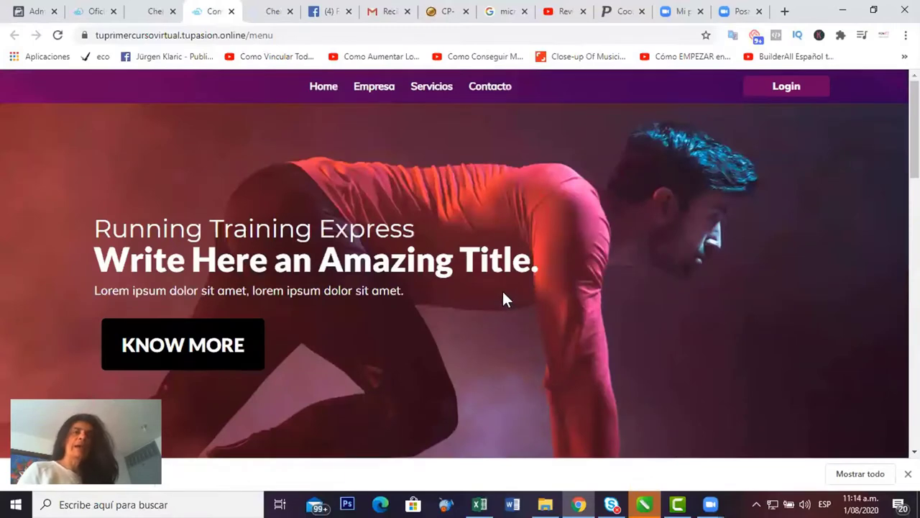